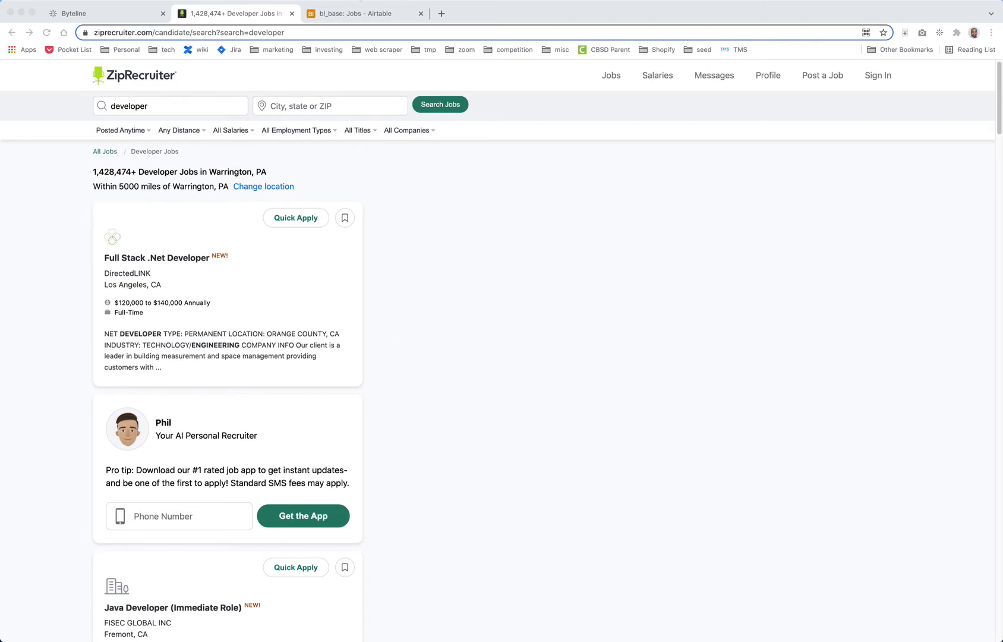
- Switch to the Airtable base and examine the columns of the Jobs table
{"action": "left_click", "coordinate": [348, 14]}
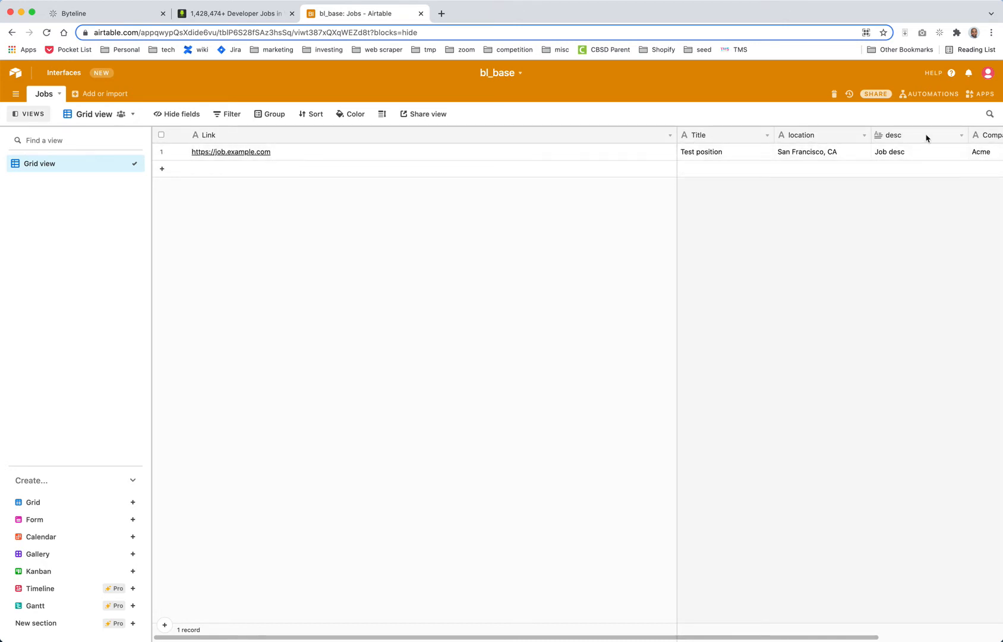
{"action": "left_click_drag", "start_coordinate": [969, 135], "coordinate": [936, 135]}
- In Byteline, create a flow named "Job board to Airtable" with a Scheduler trigger and save its weekly Tuesday 11:53 AM schedule
{"action": "left_click", "coordinate": [110, 14]}
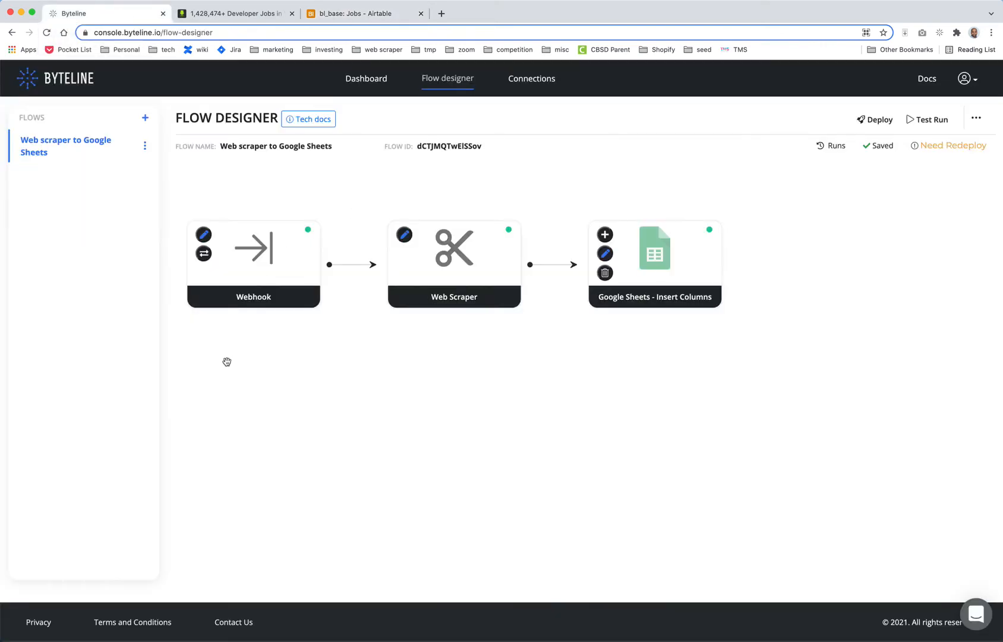
{"action": "left_click", "coordinate": [145, 117]}
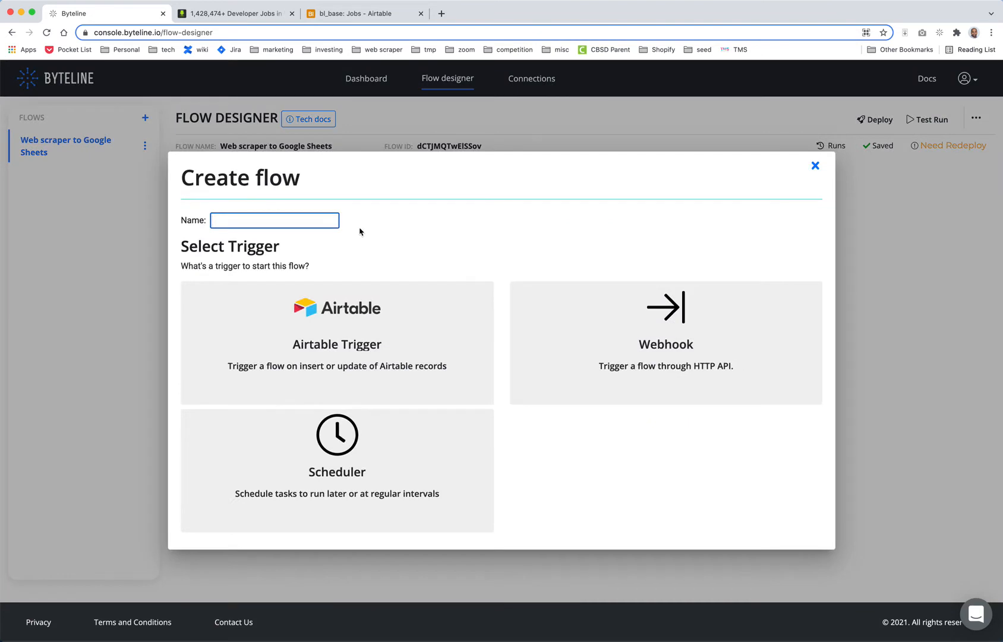
{"action": "type", "text": "Job board to Airtable"}
{"action": "left_click", "coordinate": [350, 455]}
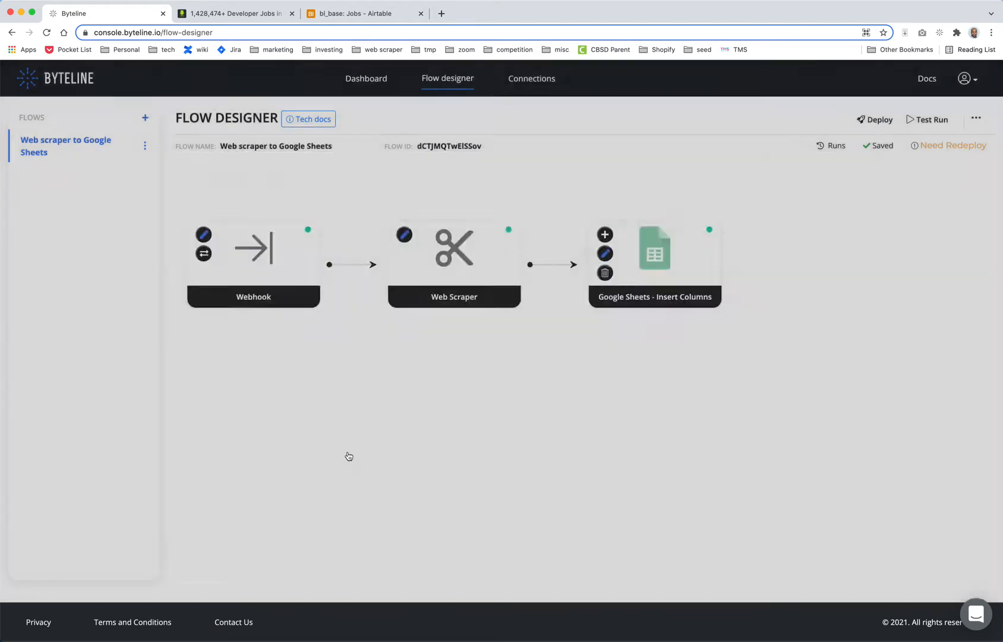
{"action": "left_click", "coordinate": [204, 254]}
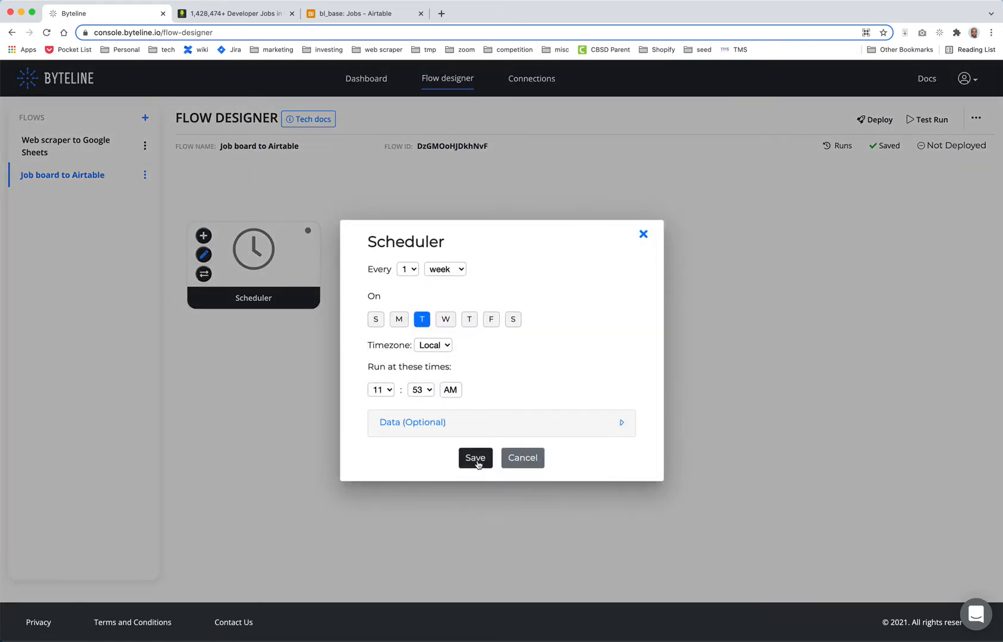
{"action": "left_click", "coordinate": [476, 458]}
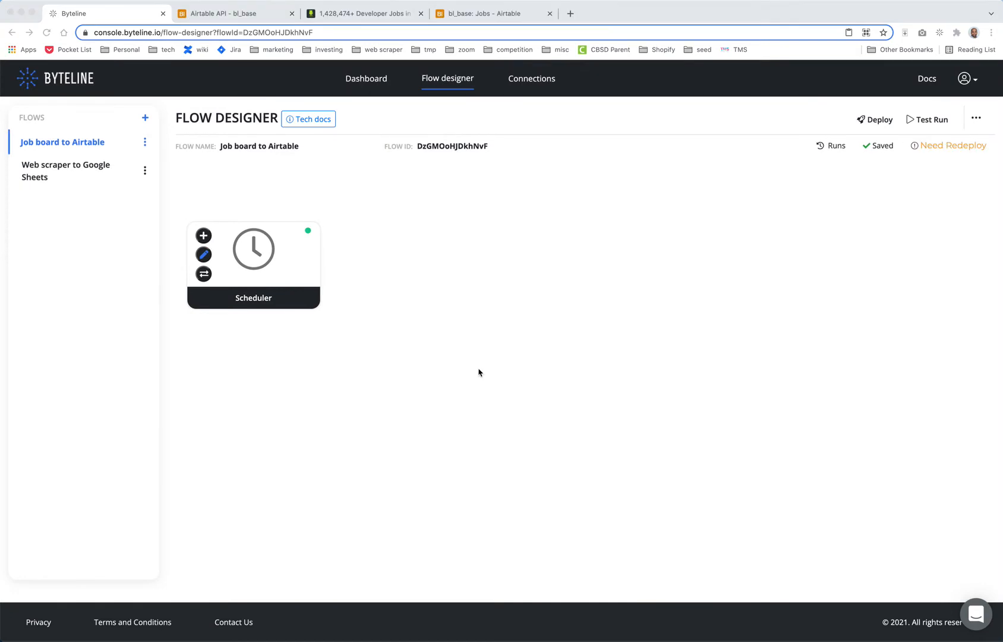
- Add a Web Scraper node after the Scheduler and open its configuration
{"action": "left_click", "coordinate": [204, 236]}
{"action": "left_click", "coordinate": [380, 169]}
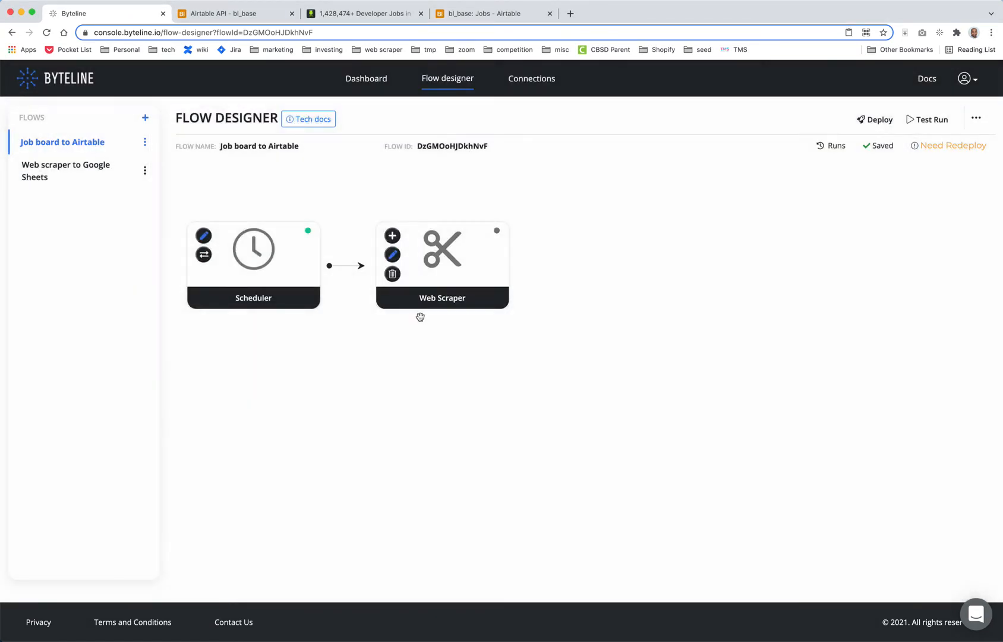
{"action": "left_click", "coordinate": [393, 255]}
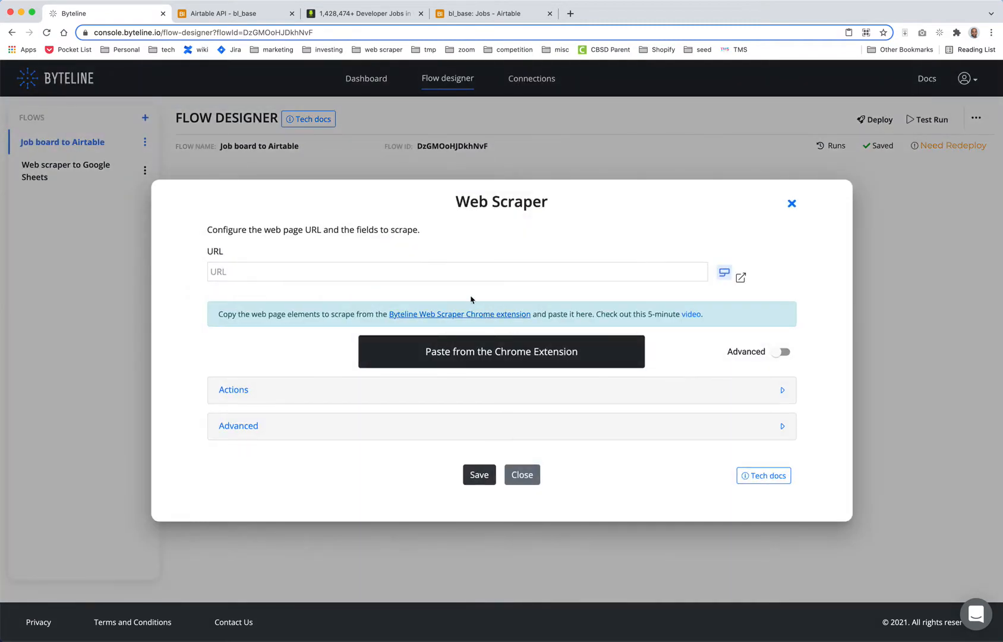
- Copy the Full Stack .Net Developer title from ZipRecruiter as a repeating text element and paste it into the Web Scraper configuration
{"action": "left_click", "coordinate": [350, 15]}
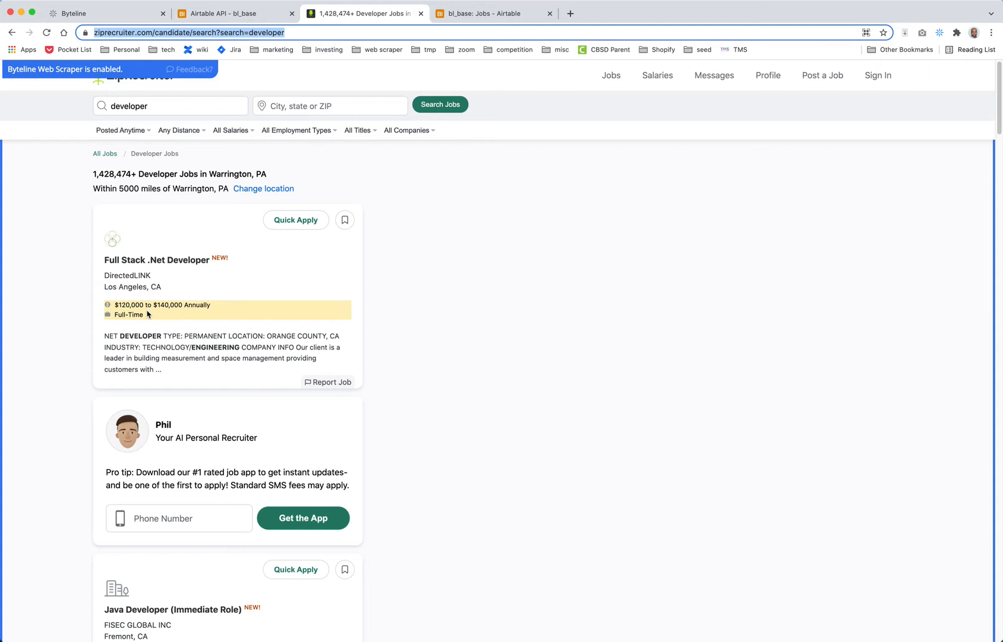
{"action": "left_click", "coordinate": [169, 262]}
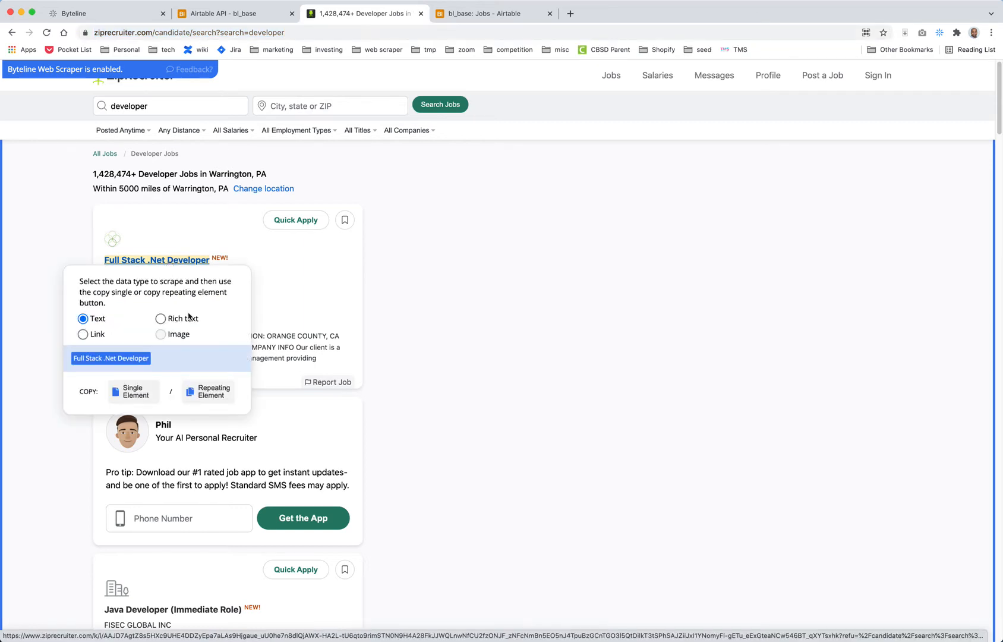
{"action": "left_click", "coordinate": [222, 398]}
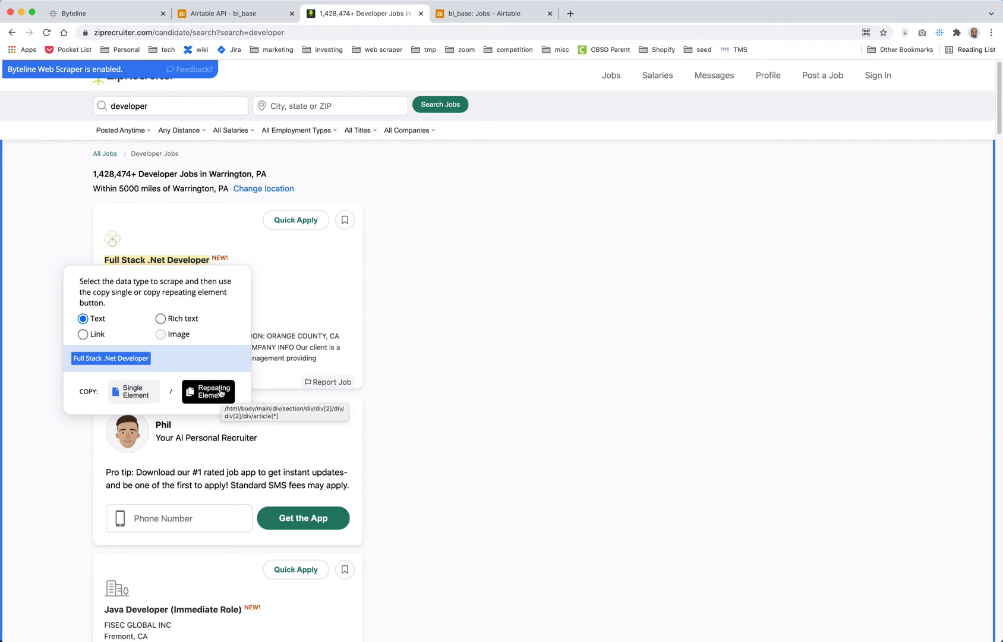
{"action": "left_click", "coordinate": [73, 13]}
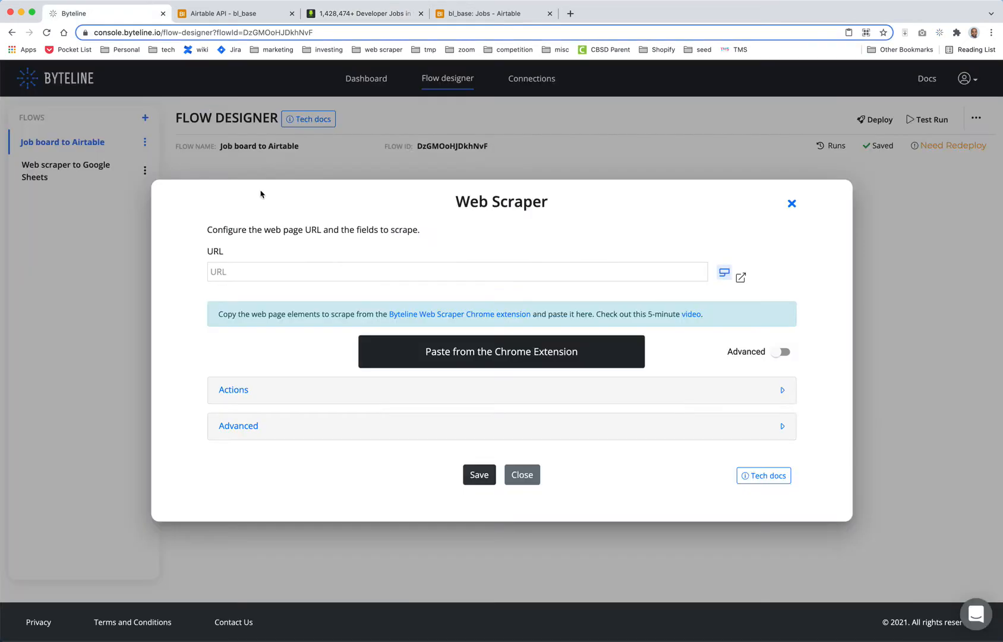
{"action": "left_click", "coordinate": [410, 353]}
- Name the scraped array "jobs" and its first field "title"
{"action": "scroll", "coordinate": [416, 321], "scroll_direction": "down", "scroll_amount": 2}
{"action": "left_click", "coordinate": [412, 295]}
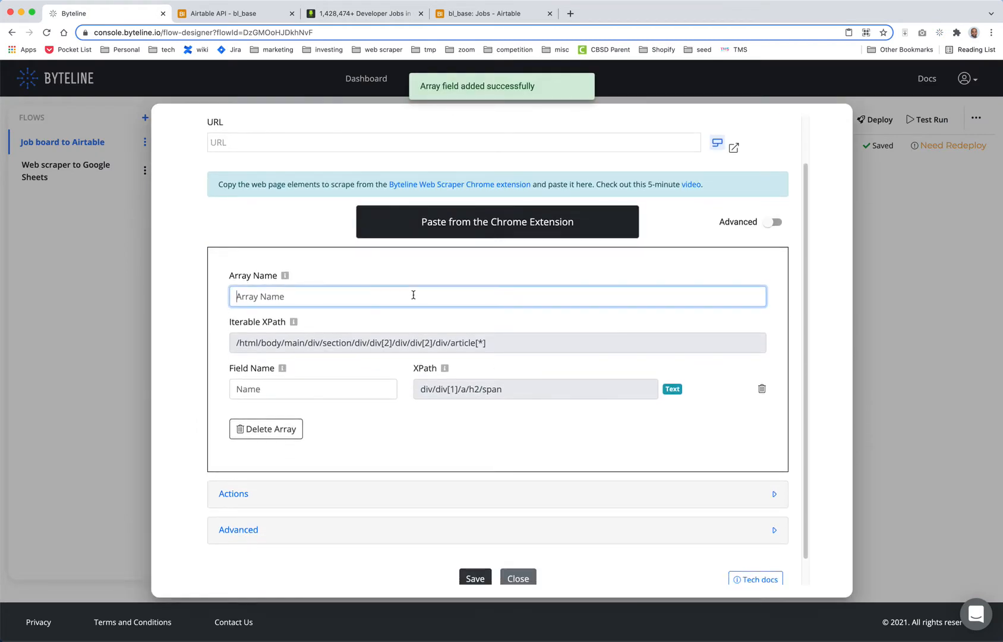
{"action": "type", "text": "jobs"}
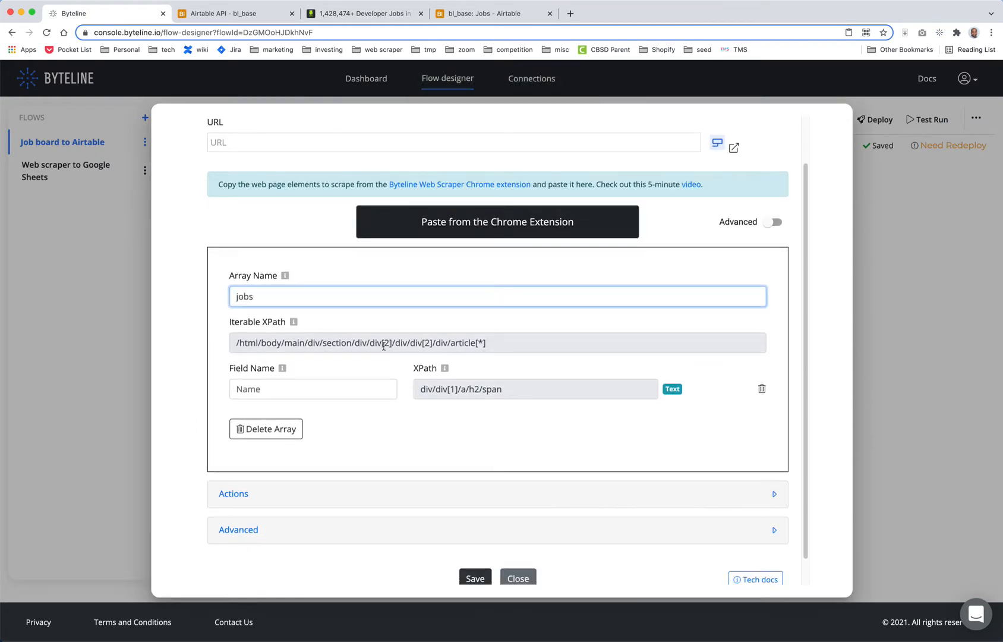
{"action": "left_click", "coordinate": [339, 393]}
{"action": "type", "text": "title"}
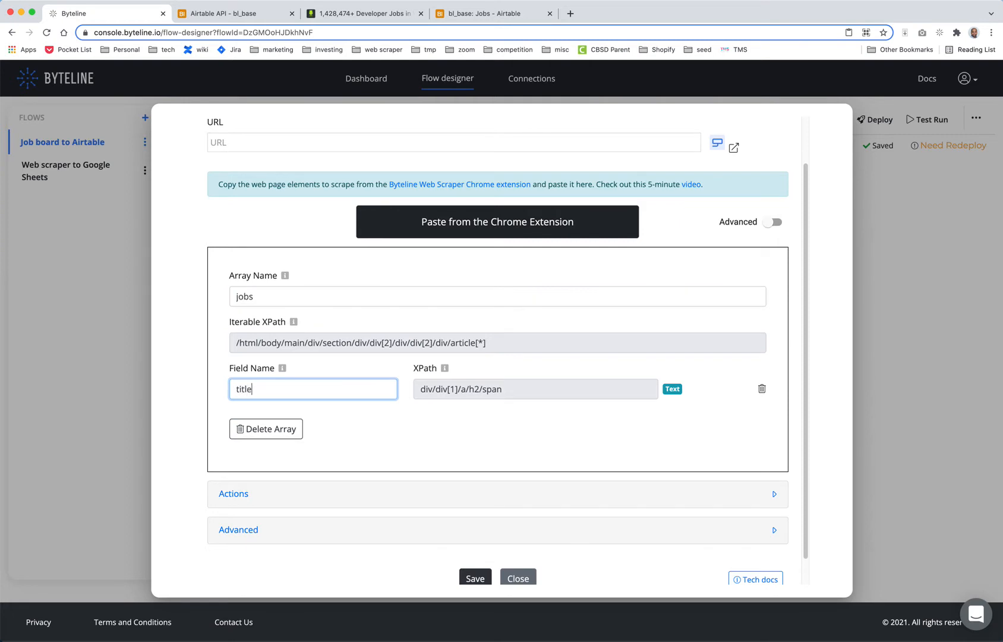
- Copy the first ZipRecruiter job's location as a repeating text element and add it to the jobs array as field "location"
{"action": "left_click", "coordinate": [363, 14]}
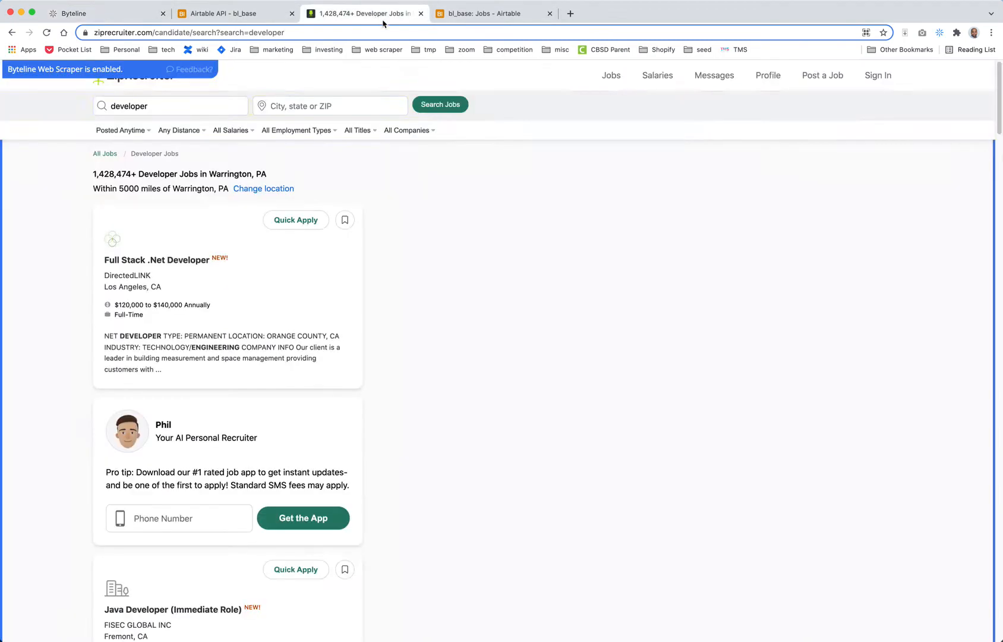
{"action": "left_click", "coordinate": [128, 290]}
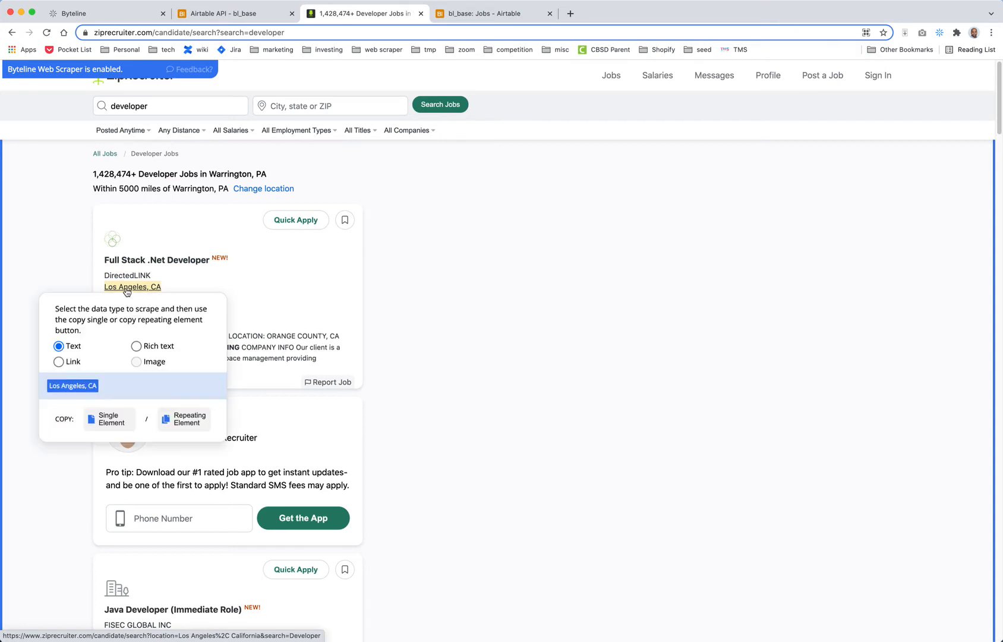
{"action": "left_click", "coordinate": [185, 419]}
{"action": "left_click", "coordinate": [113, 13]}
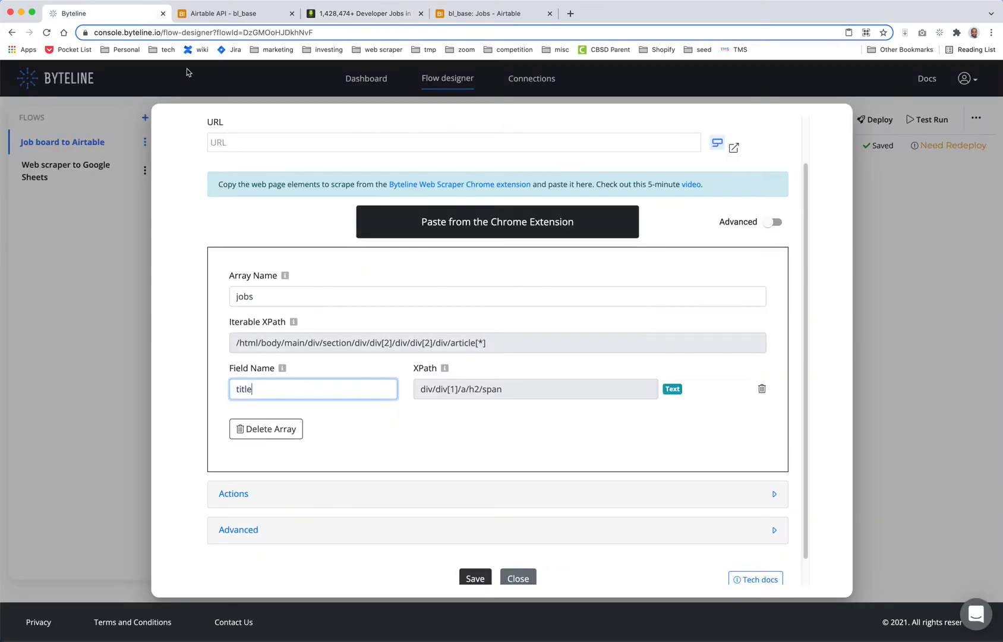
{"action": "left_click", "coordinate": [441, 223]}
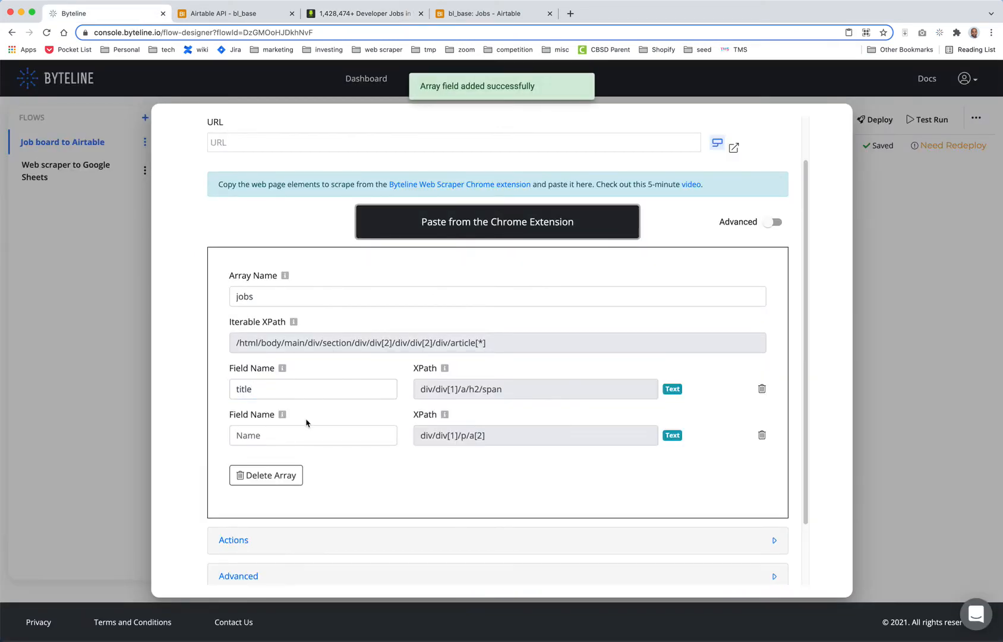
{"action": "left_click", "coordinate": [303, 428]}
{"action": "type", "text": "location"}
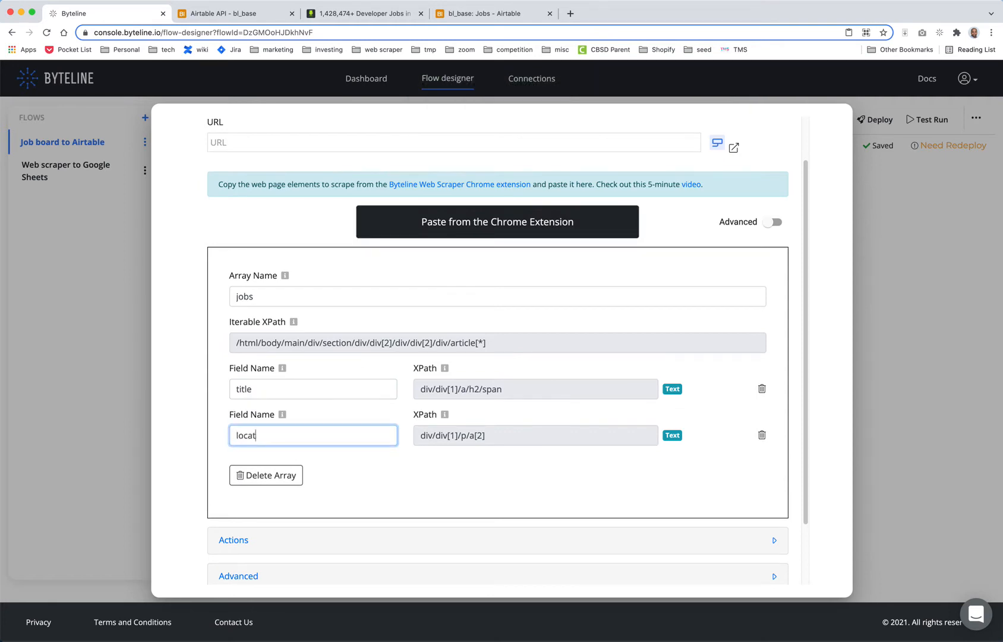
- Copy the first ZipRecruiter job's description as a repeating text element and add it to the jobs array as field "description"
{"action": "left_click", "coordinate": [364, 15]}
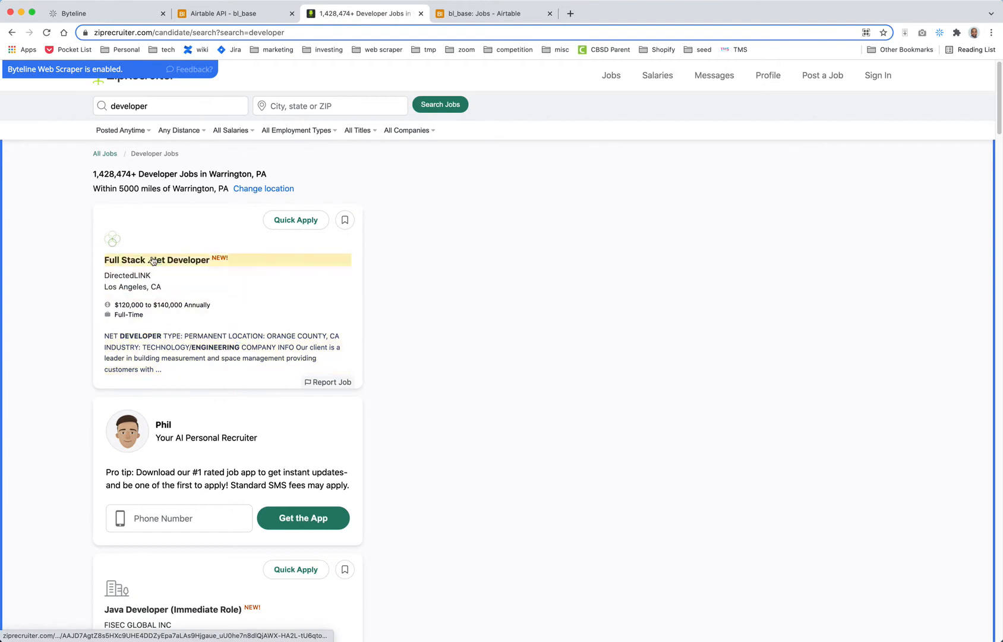
{"action": "left_click", "coordinate": [148, 357]}
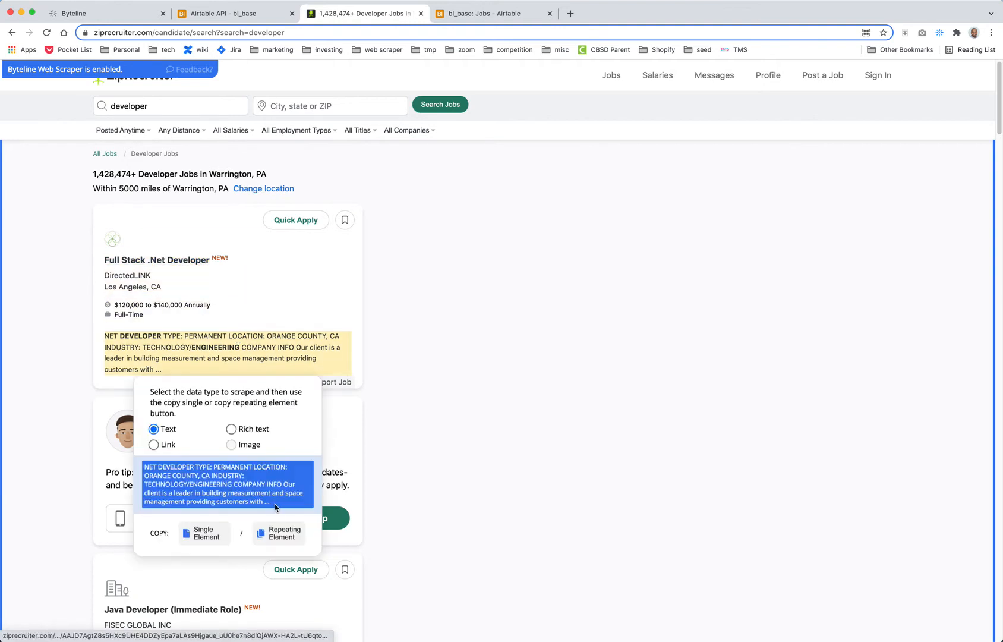
{"action": "left_click", "coordinate": [279, 533]}
{"action": "left_click", "coordinate": [99, 21]}
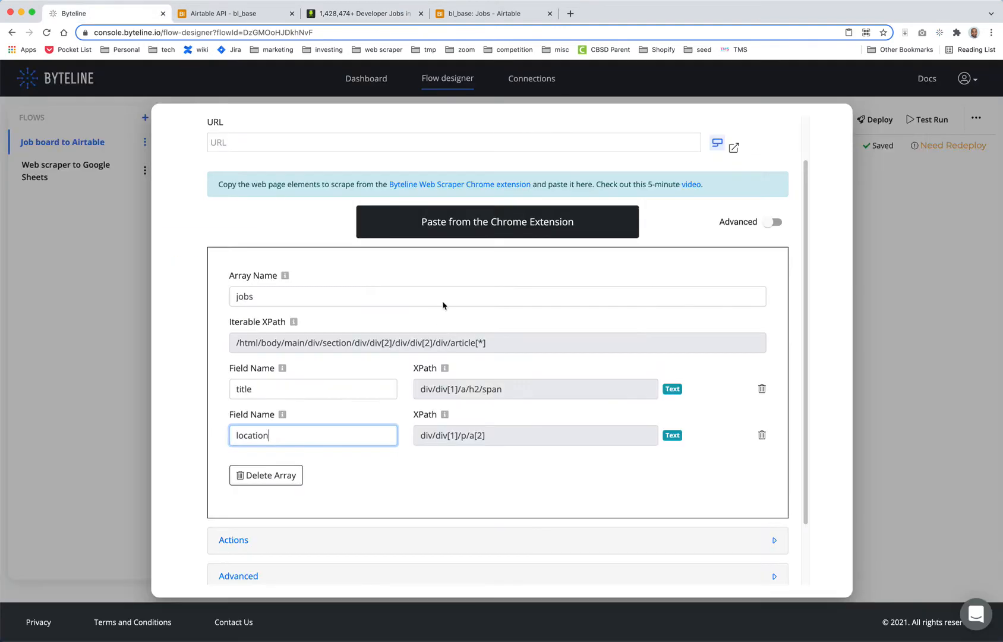
{"action": "left_click", "coordinate": [452, 229]}
{"action": "left_click", "coordinate": [276, 481]}
{"action": "type", "text": "des"}
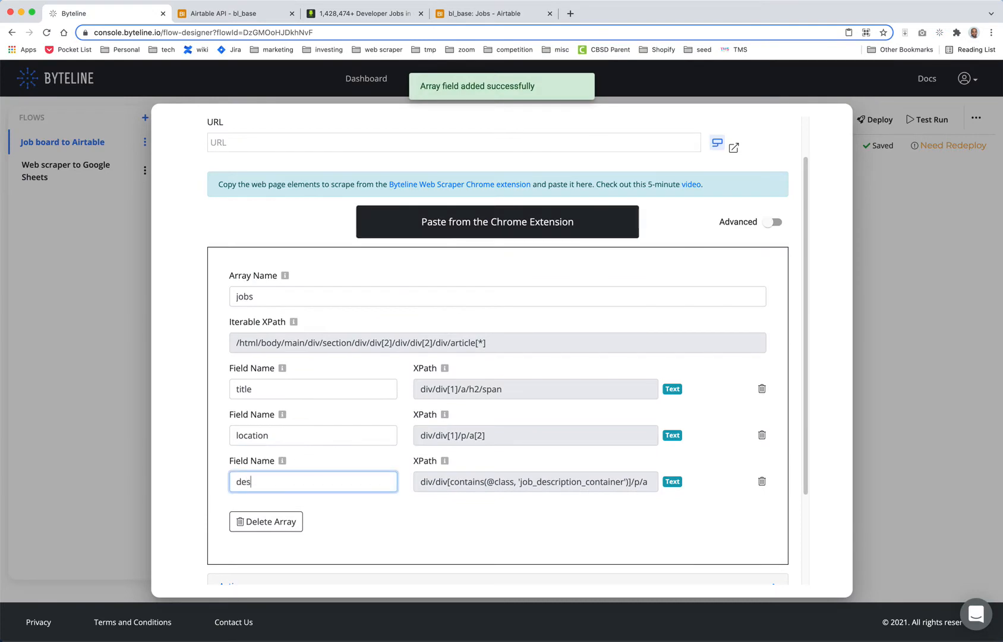
{"action": "type", "text": "cription"}
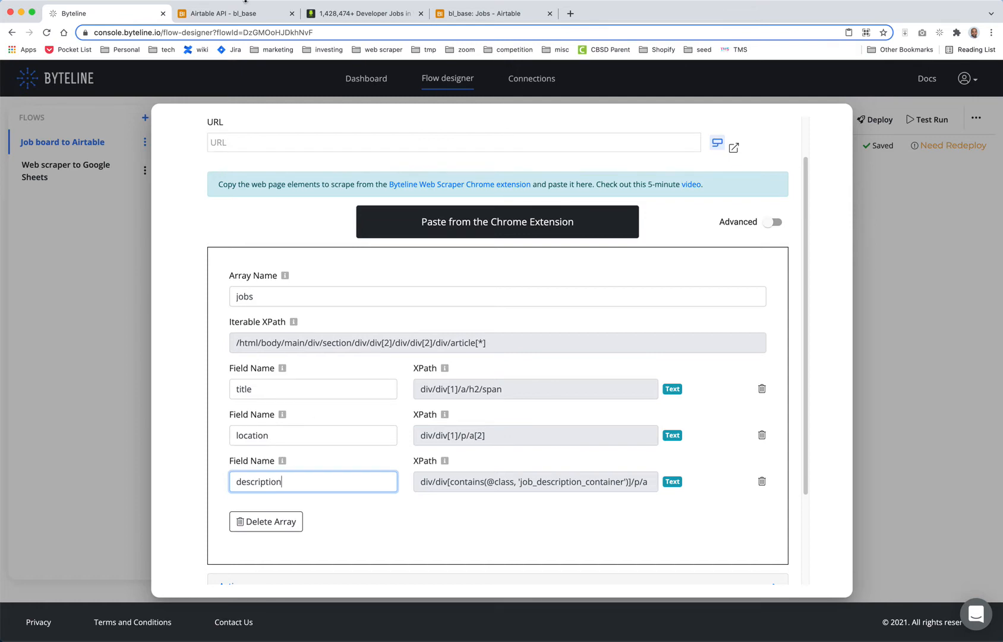
- Copy the company name FISEC GLOBAL INC from ZipRecruiter as a repeating text element and add it to the jobs array as field "company"
{"action": "left_click", "coordinate": [344, 13]}
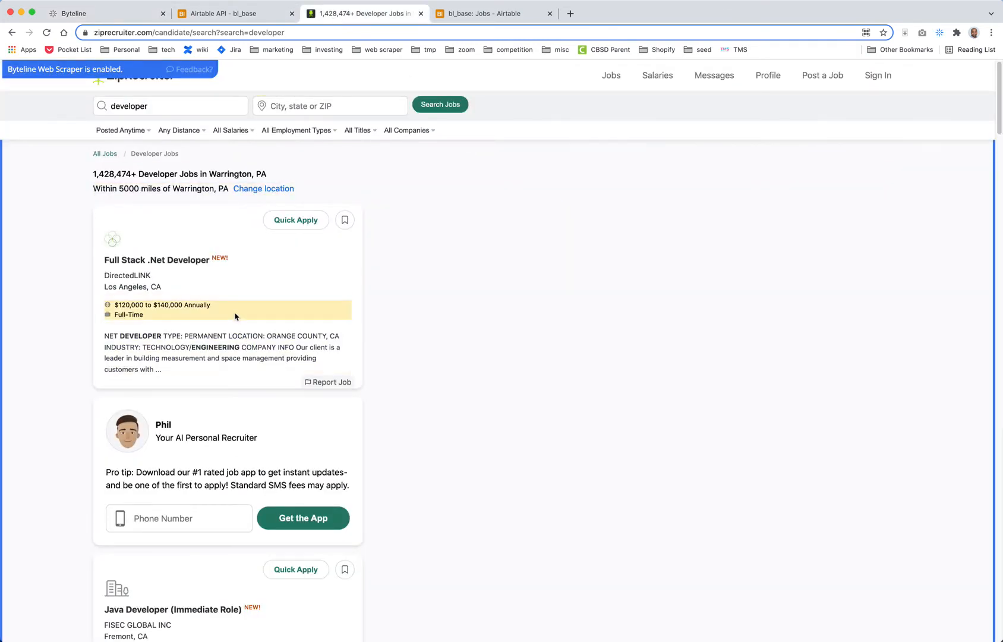
{"action": "scroll", "coordinate": [236, 316], "scroll_direction": "down", "scroll_amount": 3}
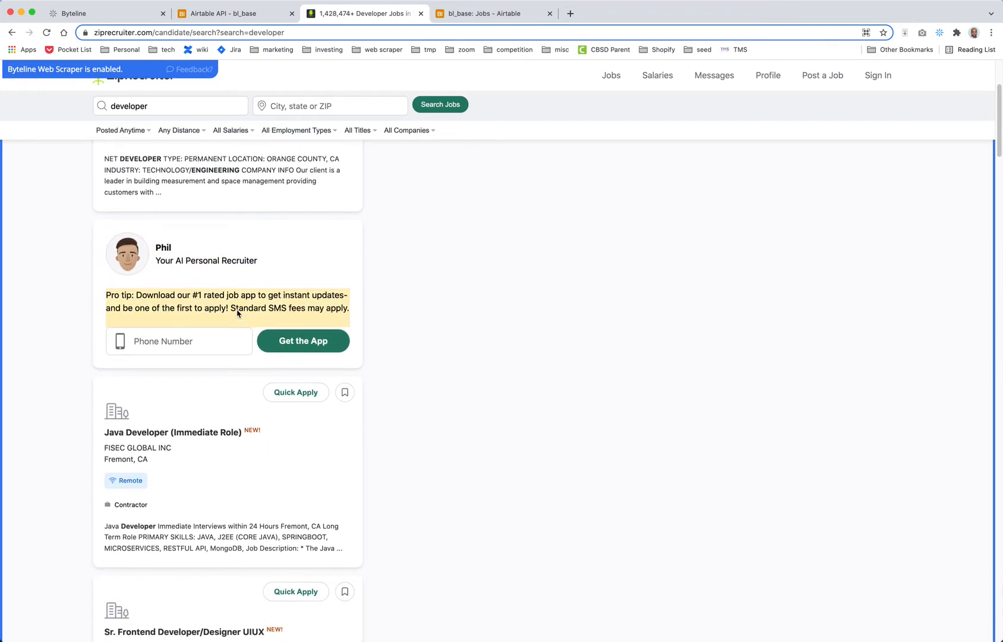
{"action": "left_click", "coordinate": [132, 445]}
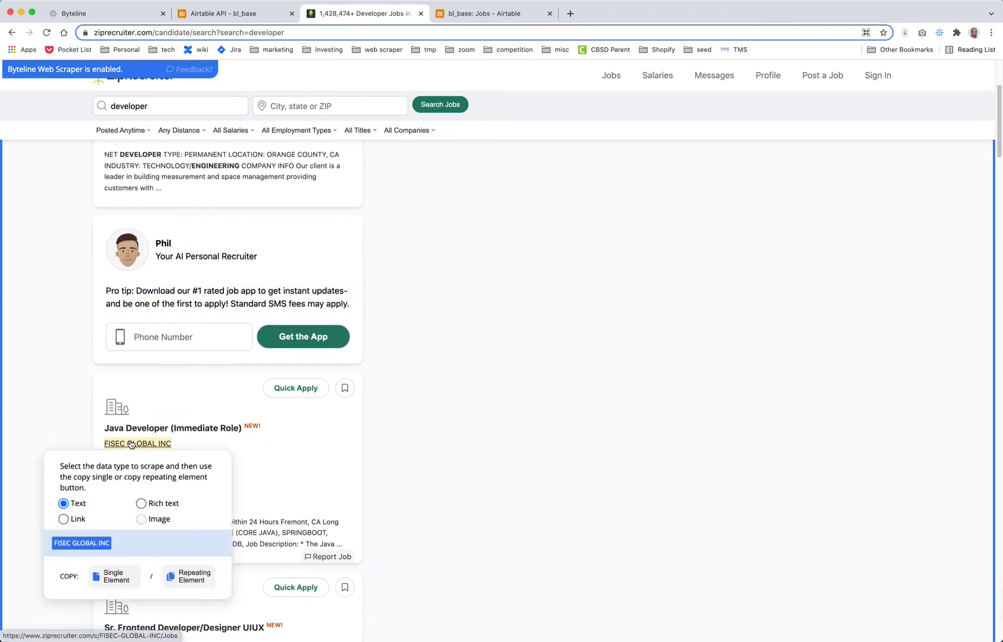
{"action": "left_click", "coordinate": [189, 577]}
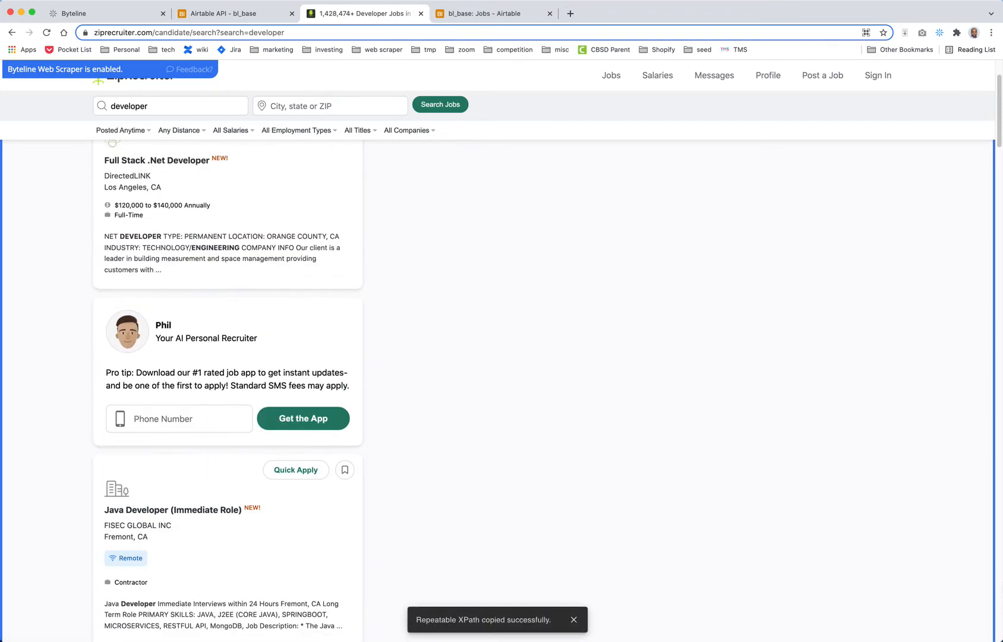
{"action": "left_click", "coordinate": [124, 11]}
{"action": "left_click", "coordinate": [453, 236]}
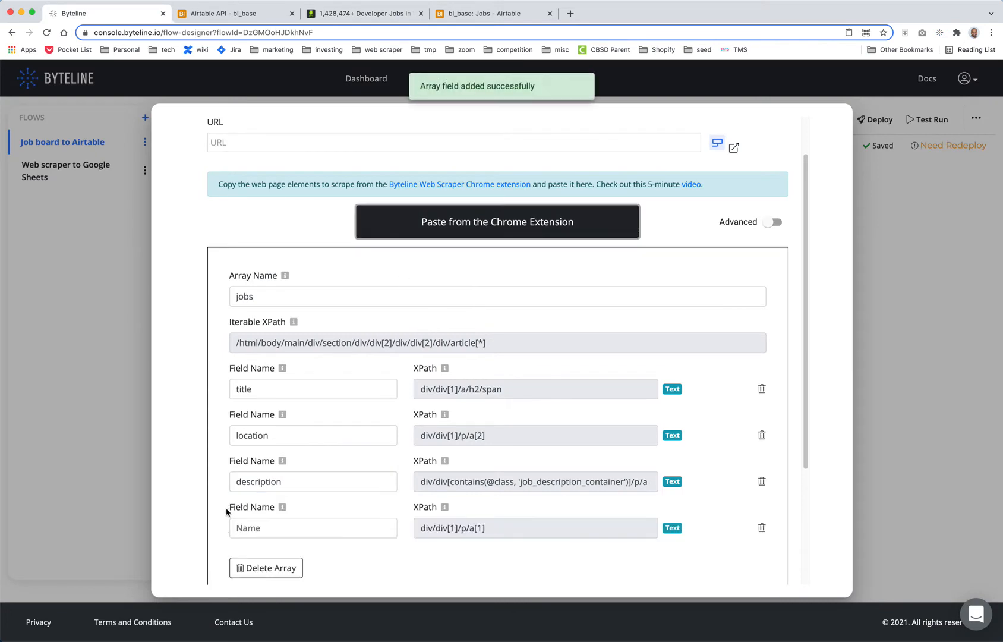
{"action": "left_click", "coordinate": [248, 533]}
{"action": "type", "text": "company"}
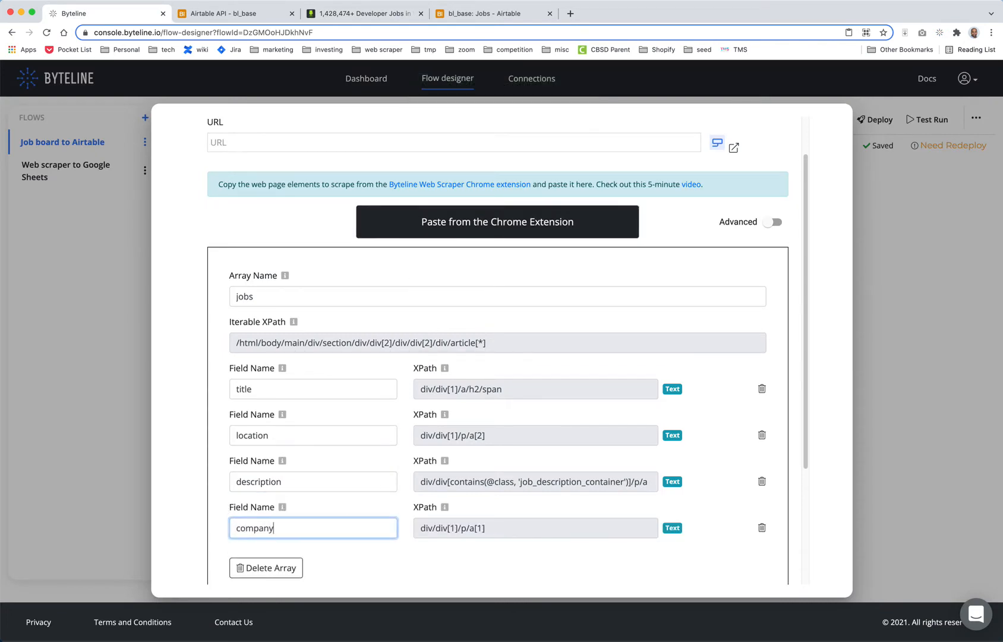
- Copy the Full Stack .Net Developer job's link from ZipRecruiter as a repeating element and add it to the jobs array as field "link"
{"action": "left_click", "coordinate": [335, 18]}
{"action": "scroll", "coordinate": [280, 206], "scroll_direction": "up", "scroll_amount": 1}
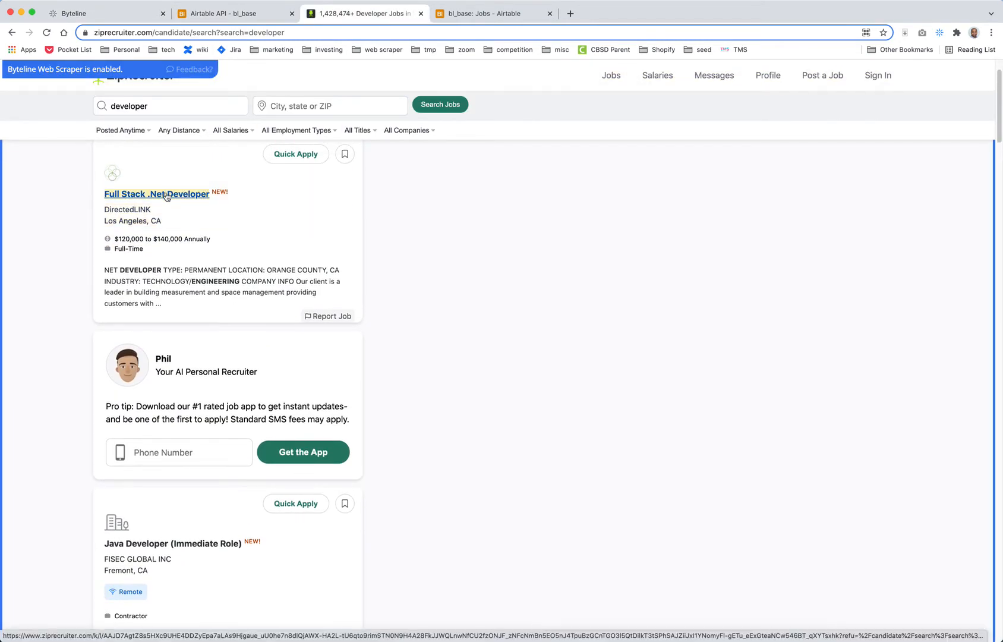
{"action": "left_click", "coordinate": [167, 197]}
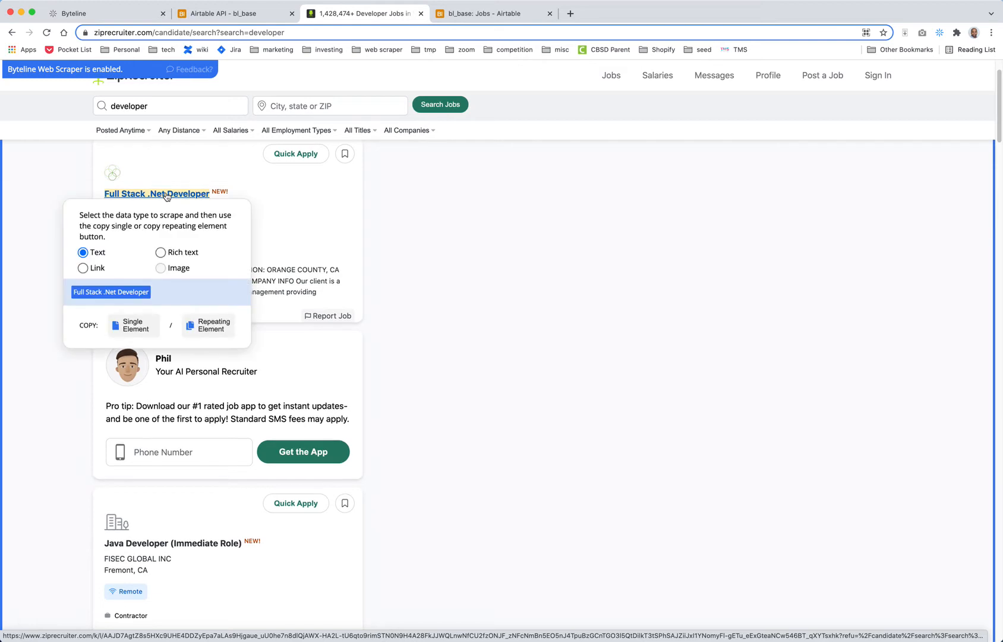
{"action": "left_click", "coordinate": [83, 268]}
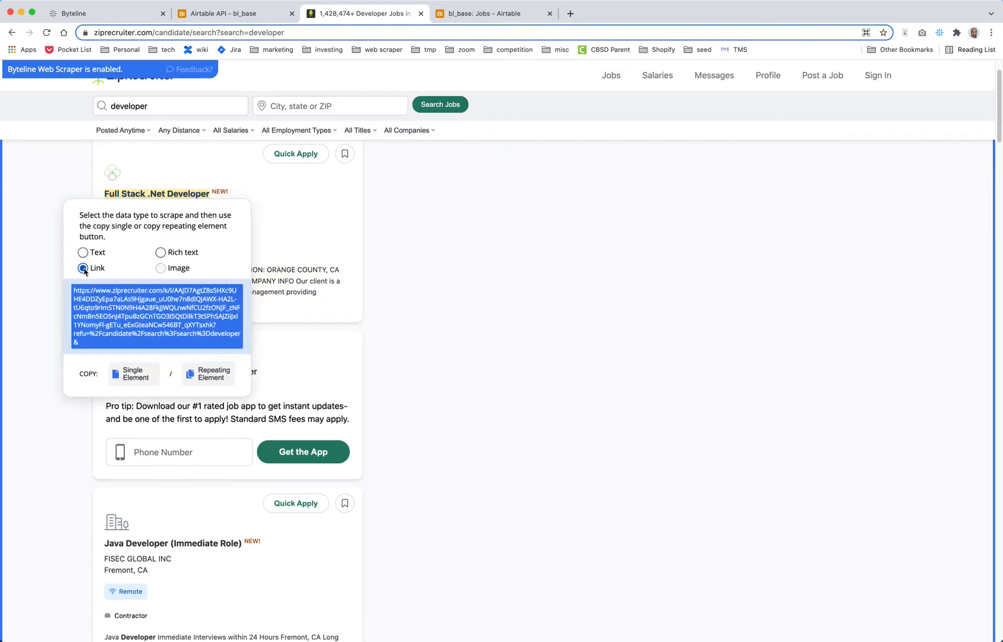
{"action": "left_click", "coordinate": [205, 381]}
{"action": "left_click", "coordinate": [143, 13]}
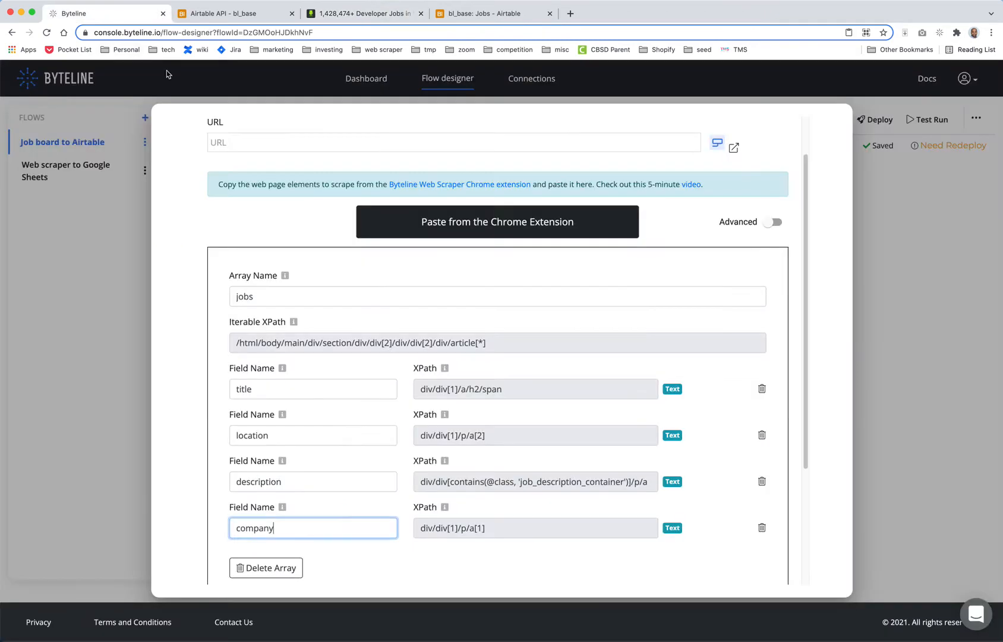
{"action": "left_click", "coordinate": [452, 230]}
{"action": "scroll", "coordinate": [401, 472], "scroll_direction": "down", "scroll_amount": 5}
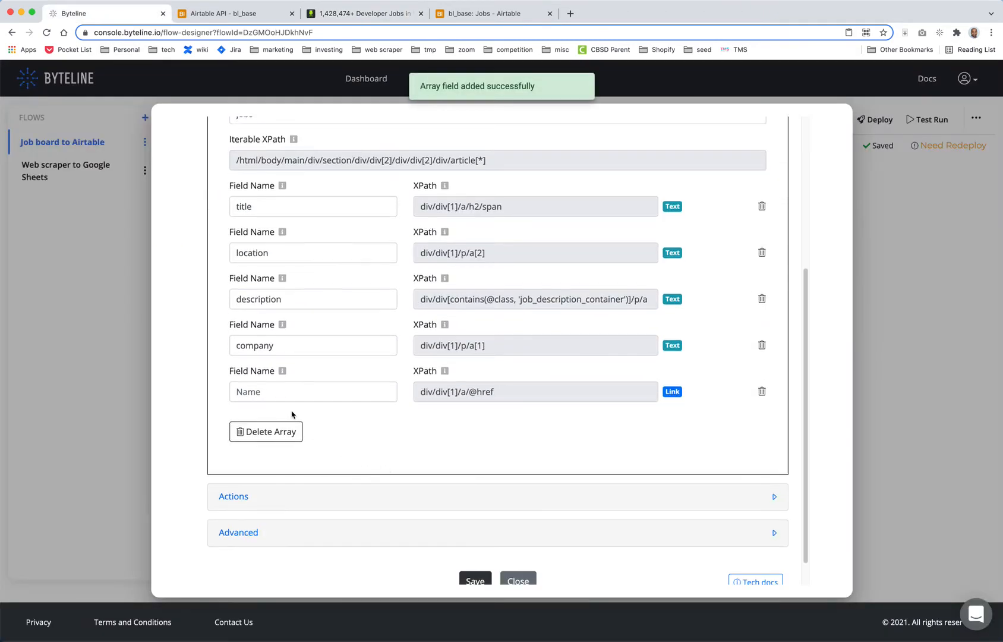
{"action": "left_click", "coordinate": [271, 388]}
{"action": "type", "text": "link"}
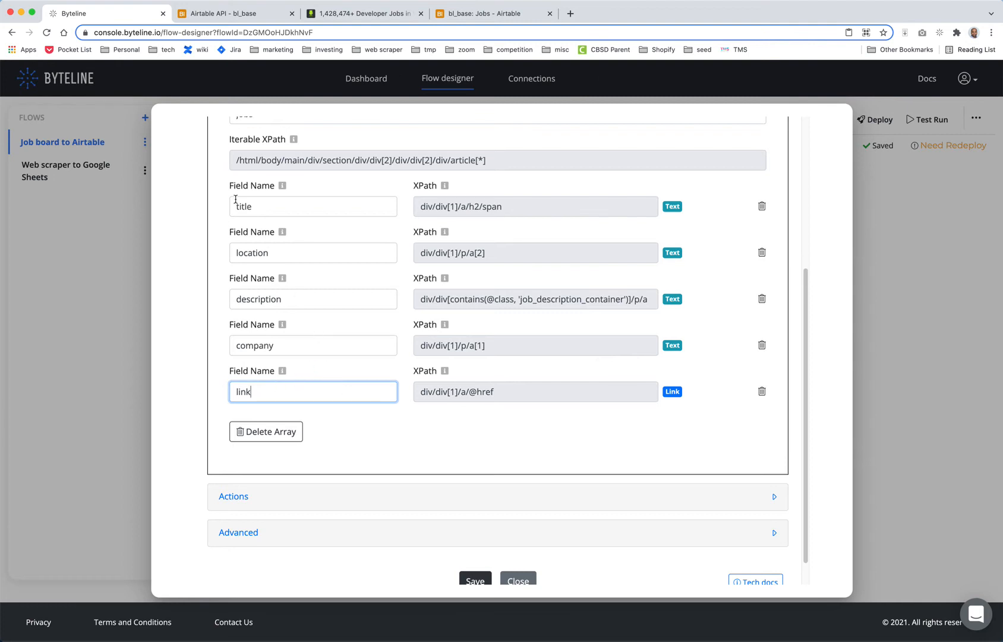
{"action": "scroll", "coordinate": [350, 368], "scroll_direction": "up", "scroll_amount": 5}
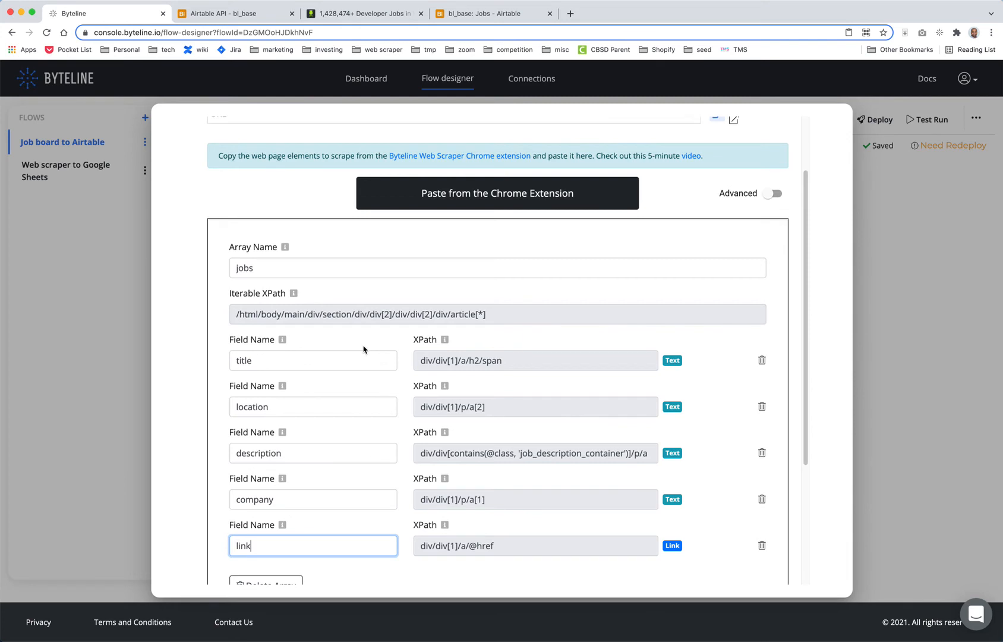
{"action": "scroll", "coordinate": [371, 347], "scroll_direction": "up", "scroll_amount": 3}
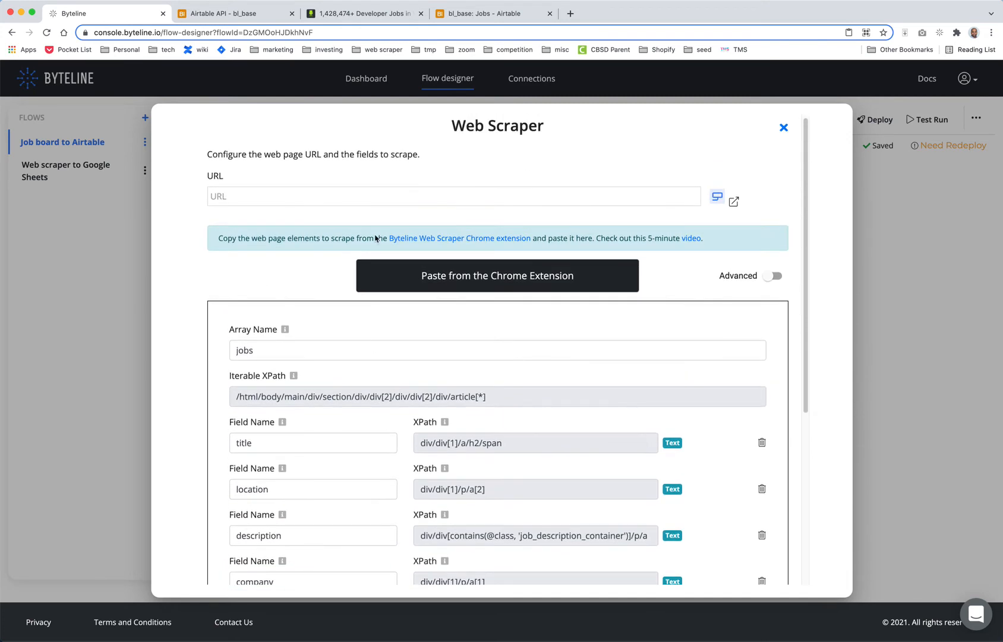
{"action": "left_click", "coordinate": [347, 16]}
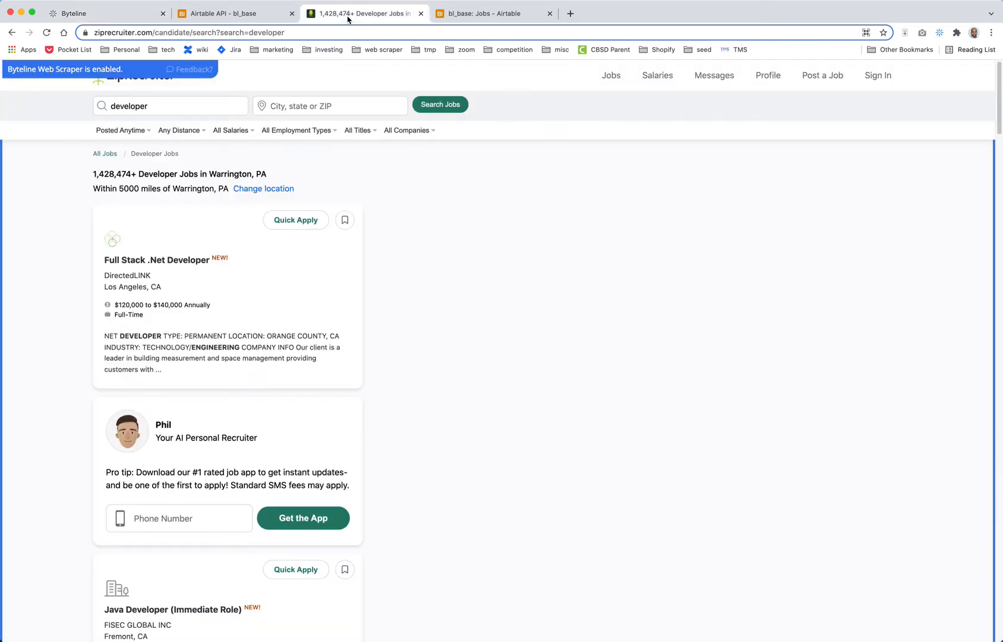
{"action": "left_click", "coordinate": [305, 29]}
{"action": "key", "text": "super+c"}
{"action": "left_click", "coordinate": [97, 14]}
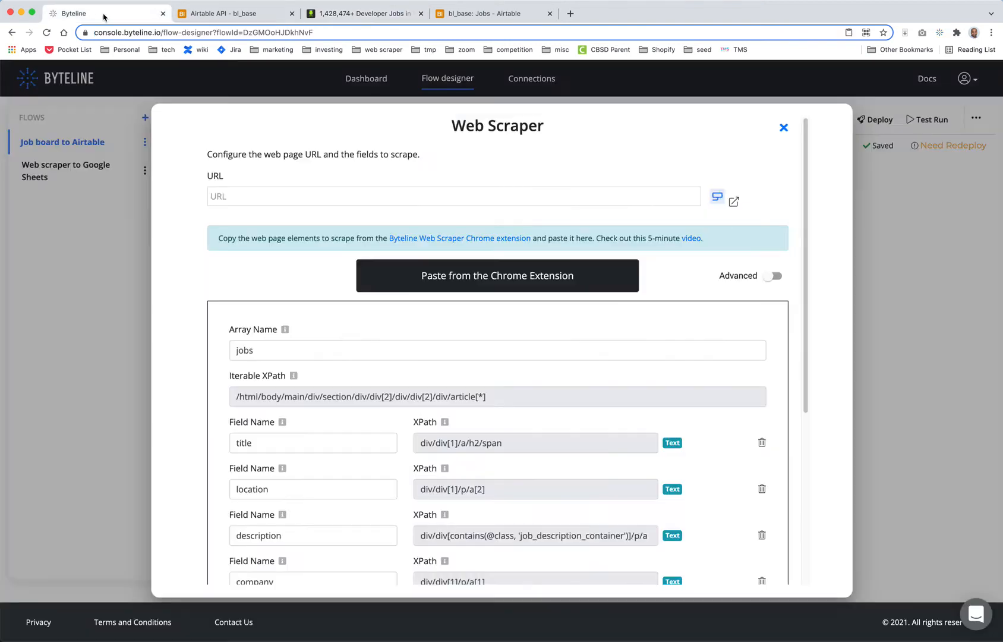
{"action": "left_click", "coordinate": [261, 200]}
{"action": "key", "text": "super+v"}
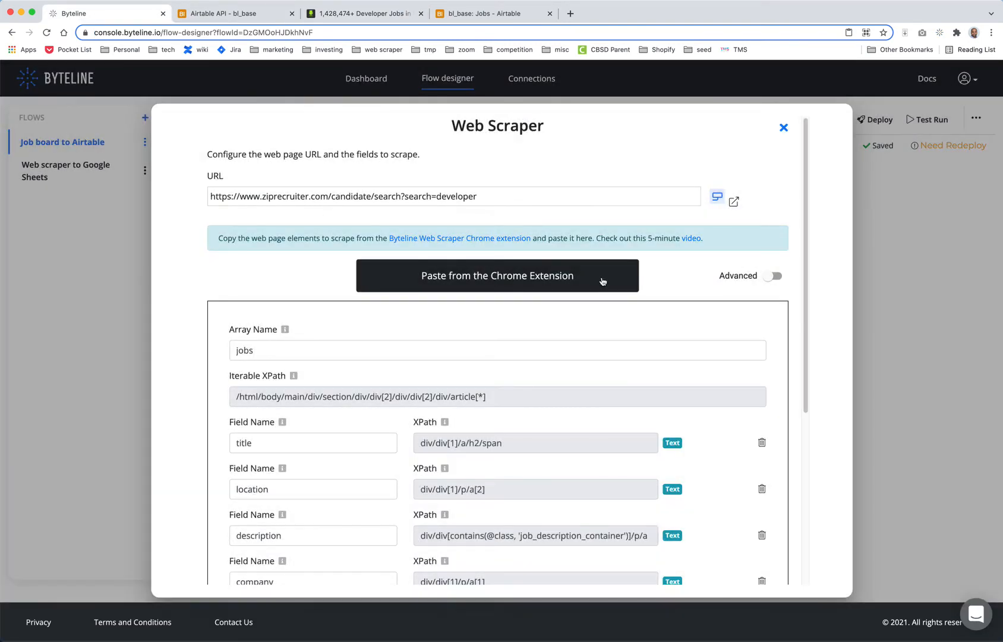
{"action": "scroll", "coordinate": [608, 350], "scroll_direction": "down", "scroll_amount": 5}
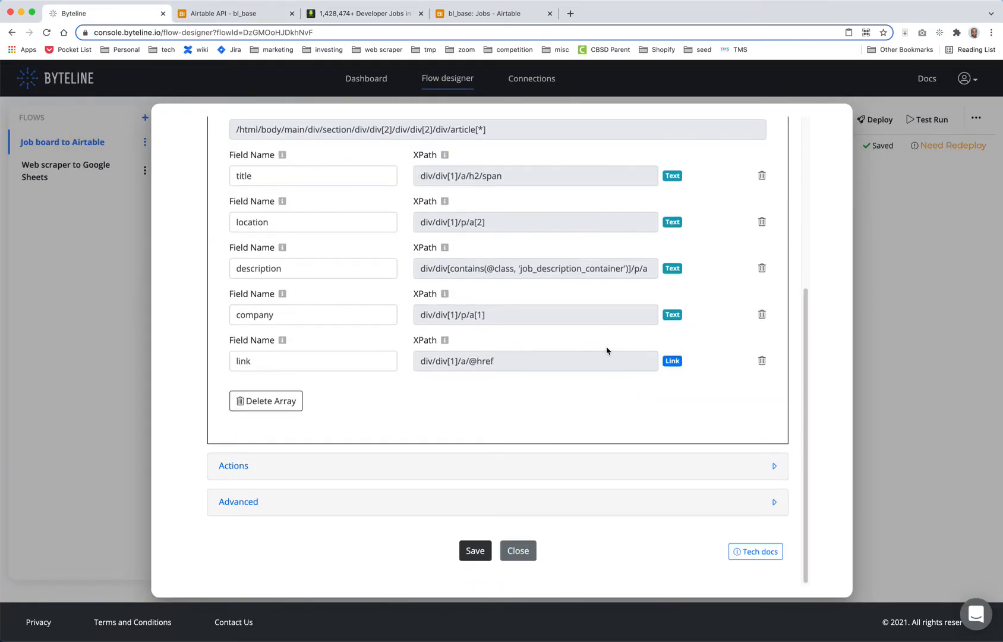
{"action": "left_click", "coordinate": [476, 551]}
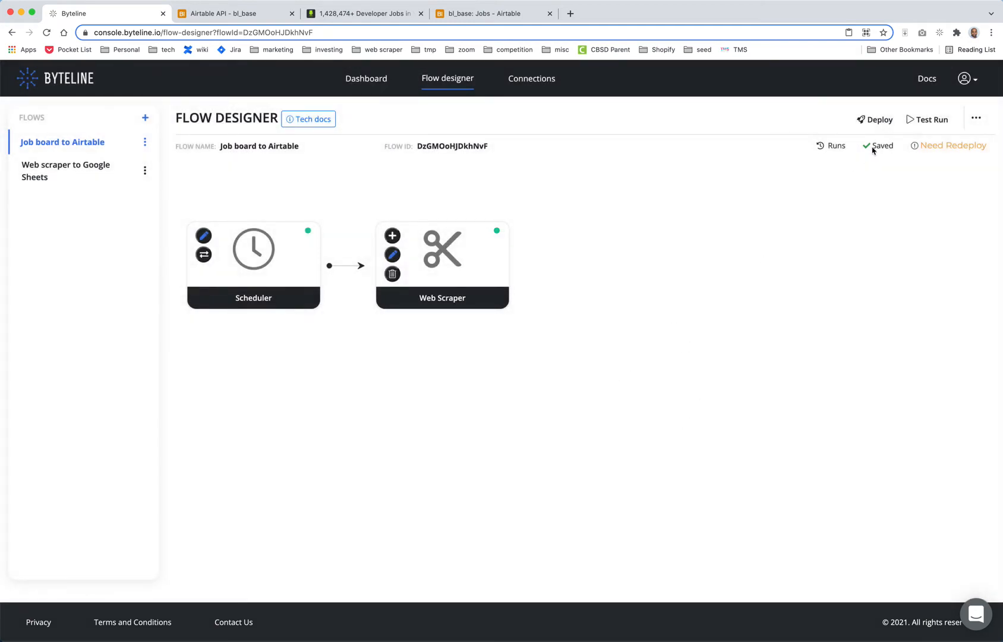
- Test-run the Job board to Airtable flow and examine the Web Scraper node's output for the fields of each scraped job
{"action": "left_click", "coordinate": [938, 121]}
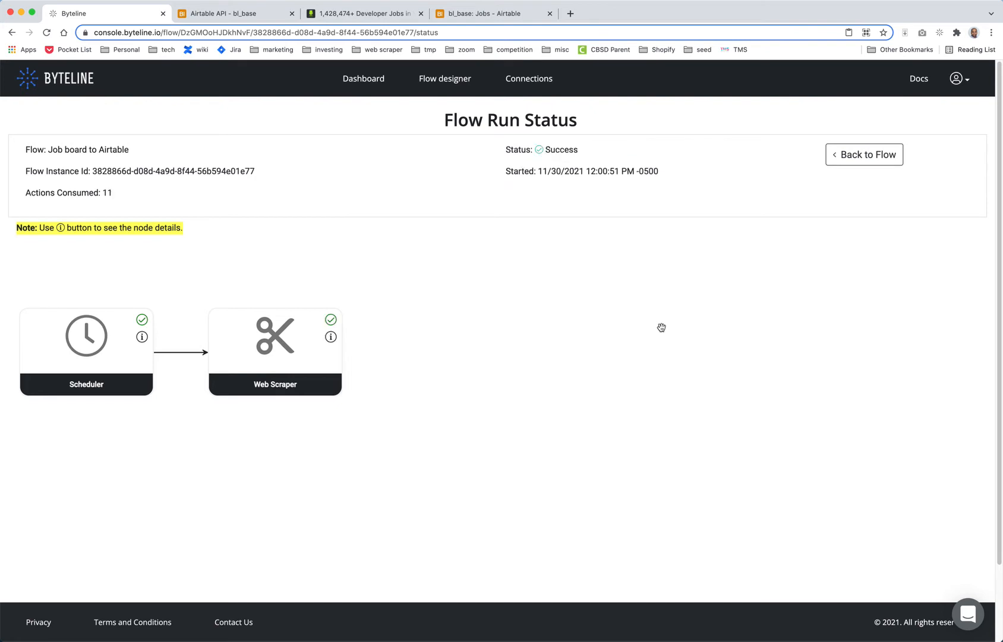
{"action": "left_click", "coordinate": [332, 337]}
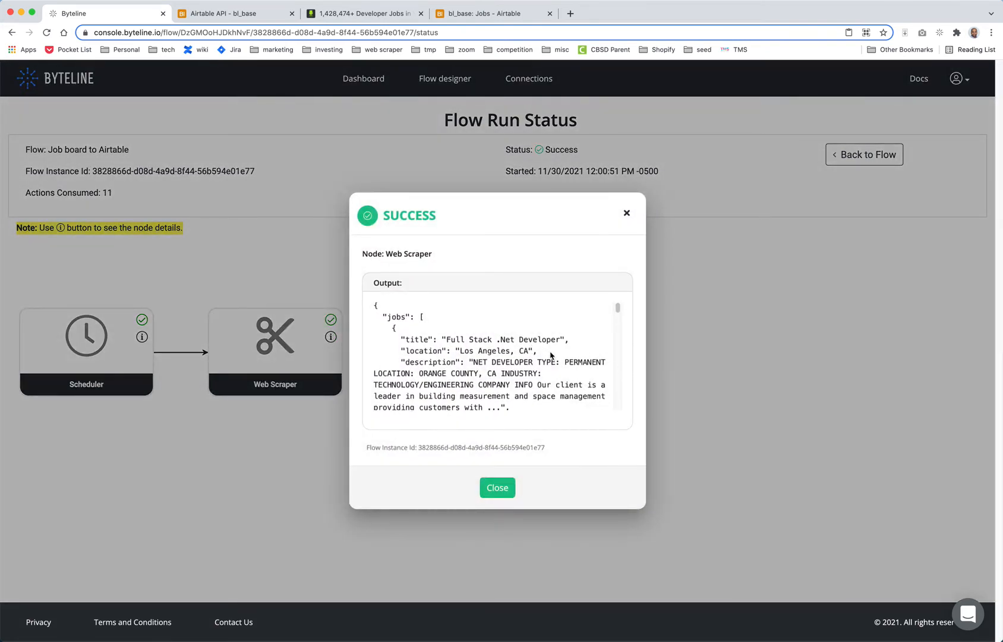
{"action": "scroll", "coordinate": [551, 356], "scroll_direction": "down", "scroll_amount": 3}
{"action": "scroll", "coordinate": [552, 352], "scroll_direction": "down", "scroll_amount": 5}
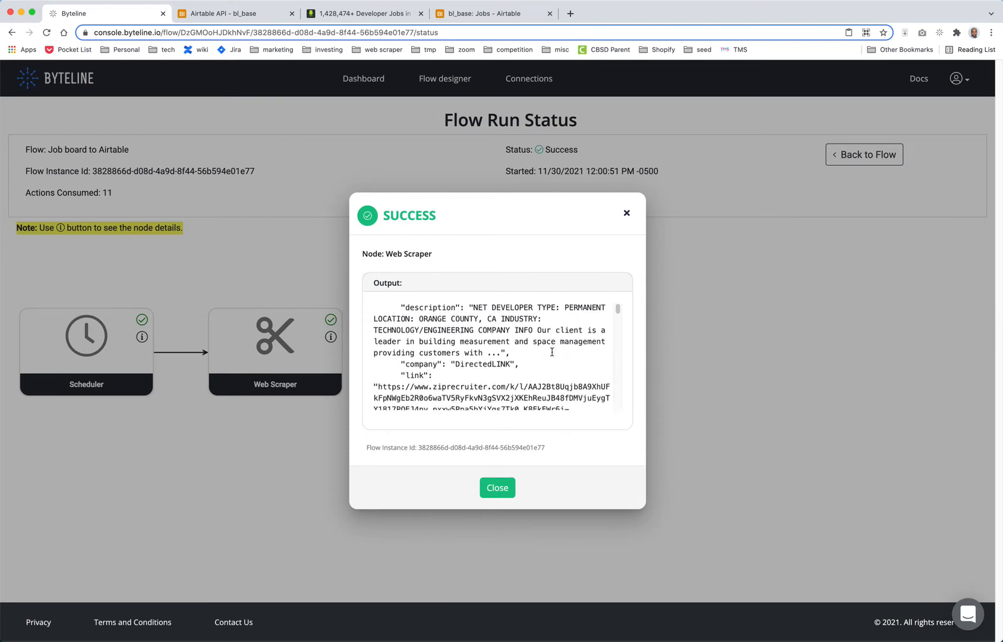
{"action": "scroll", "coordinate": [553, 352], "scroll_direction": "up", "scroll_amount": 5}
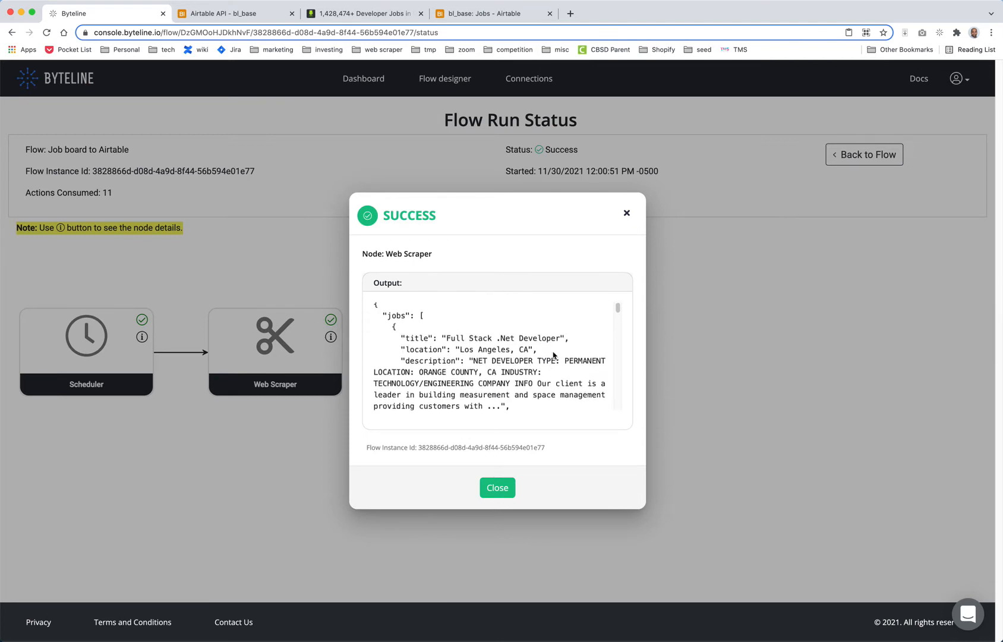
{"action": "scroll", "coordinate": [431, 331], "scroll_direction": "down", "scroll_amount": 2}
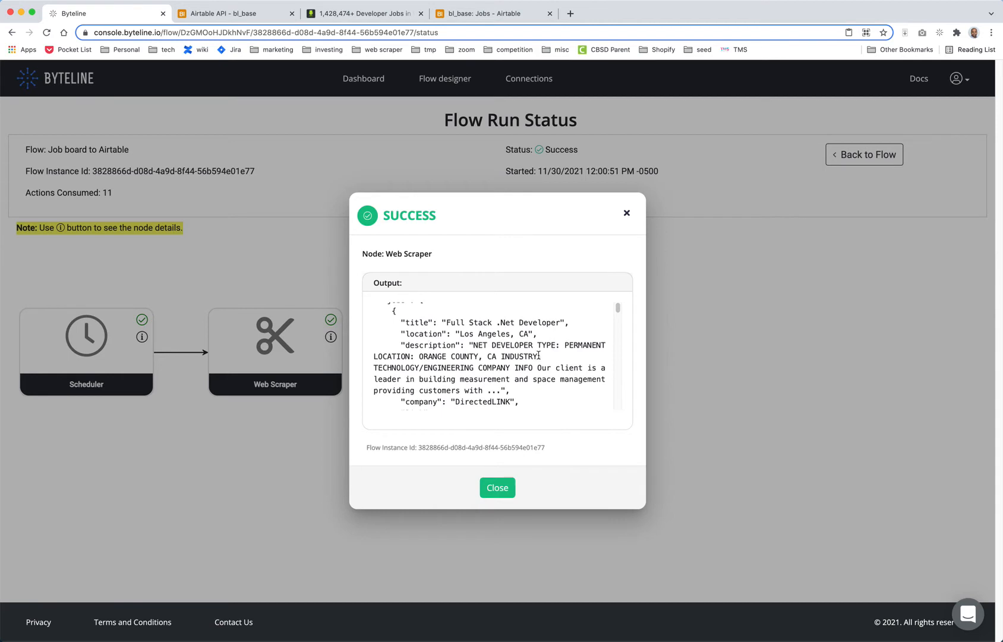
{"action": "scroll", "coordinate": [539, 355], "scroll_direction": "down", "scroll_amount": 5}
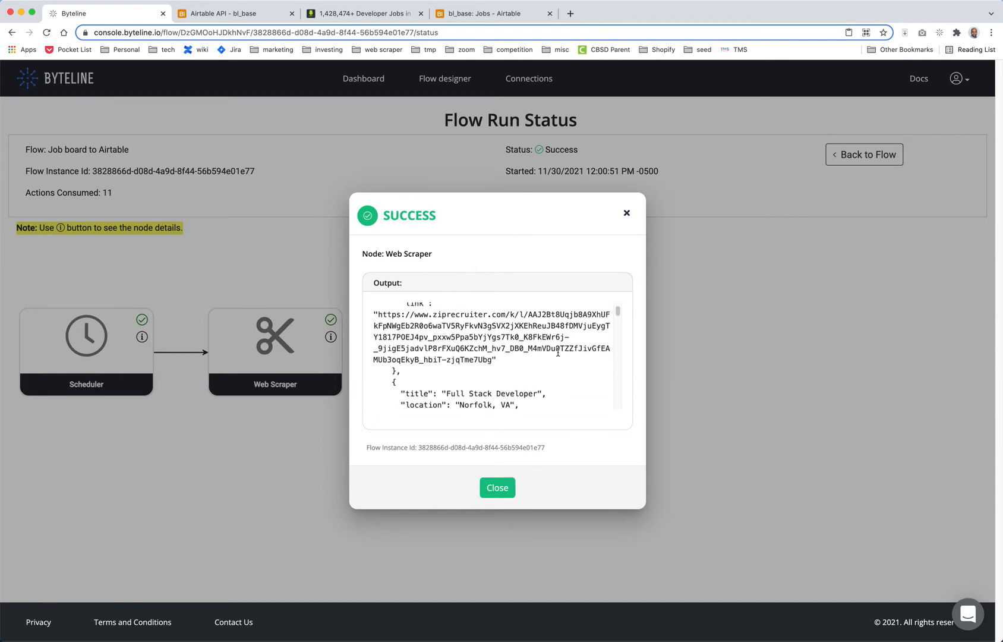
{"action": "scroll", "coordinate": [558, 353], "scroll_direction": "down", "scroll_amount": 10}
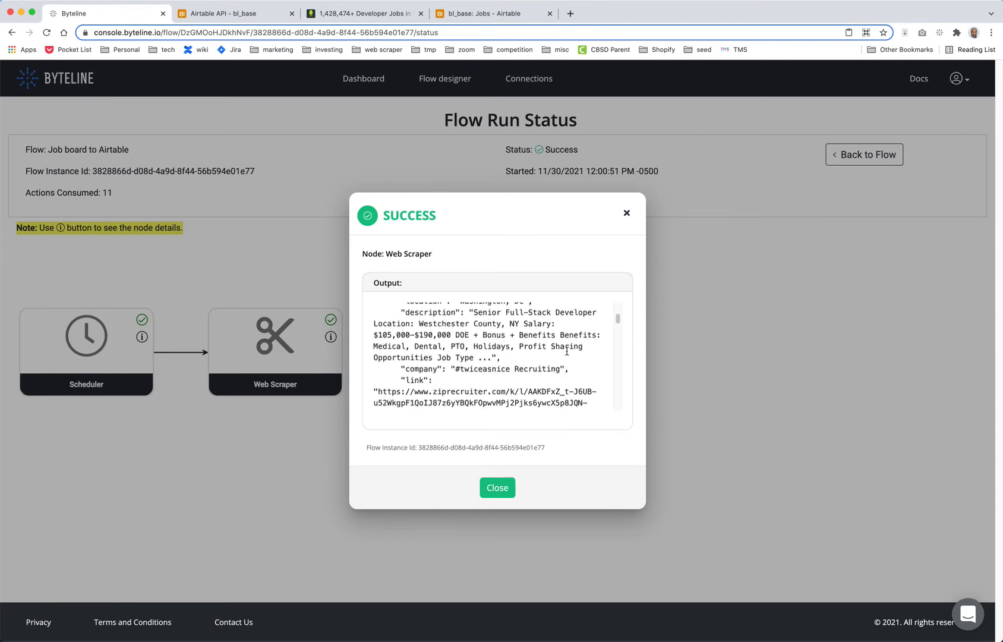
{"action": "scroll", "coordinate": [567, 351], "scroll_direction": "down", "scroll_amount": 8}
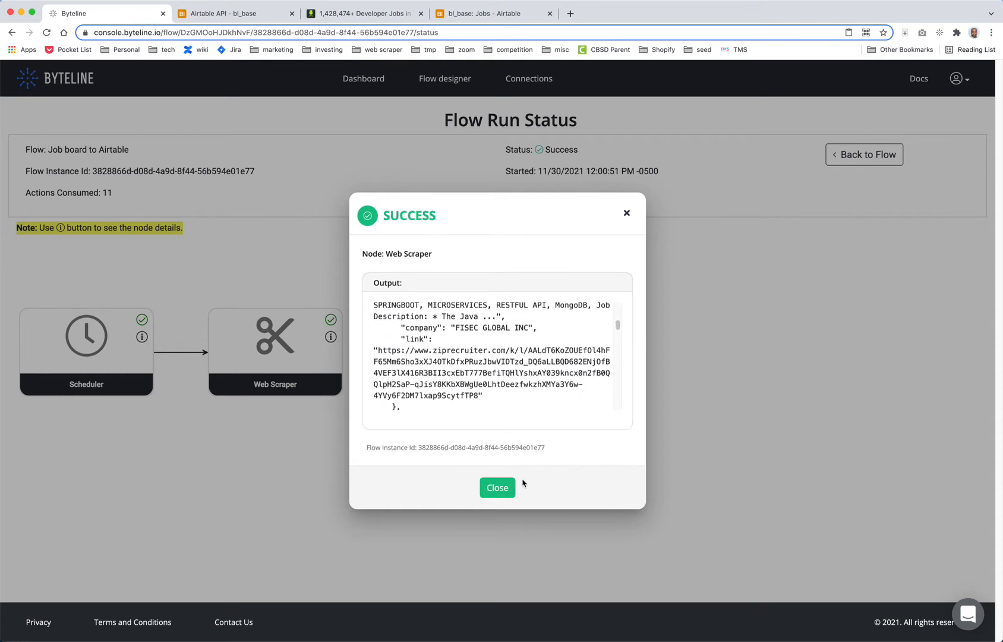
{"action": "left_click", "coordinate": [497, 491]}
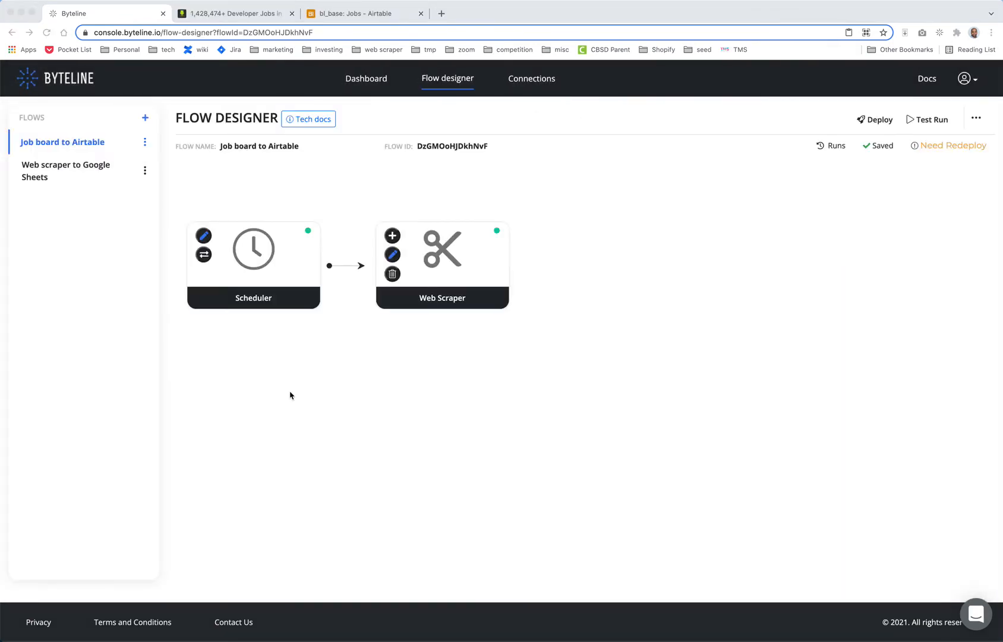
- Add an Airtable - Update Records node after the Web Scraper and open its configuration
{"action": "left_click", "coordinate": [393, 236]}
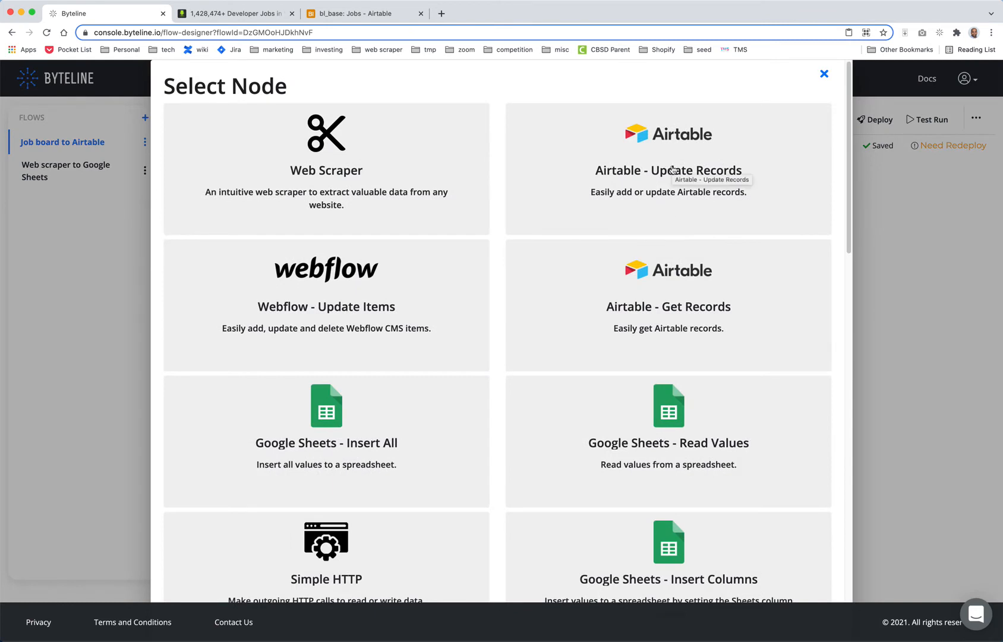
{"action": "left_click", "coordinate": [679, 163]}
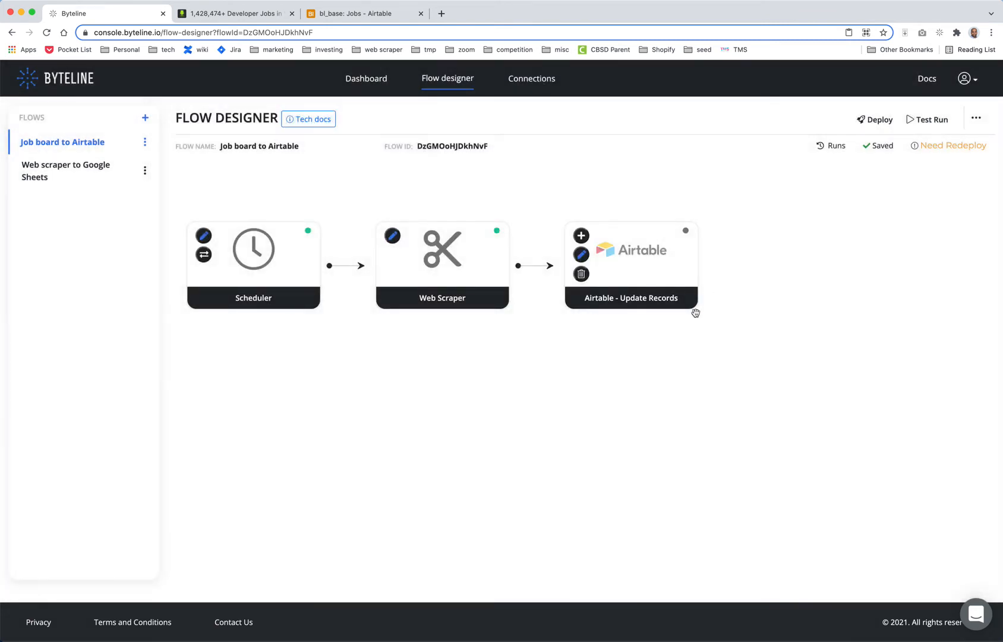
{"action": "left_click", "coordinate": [582, 255]}
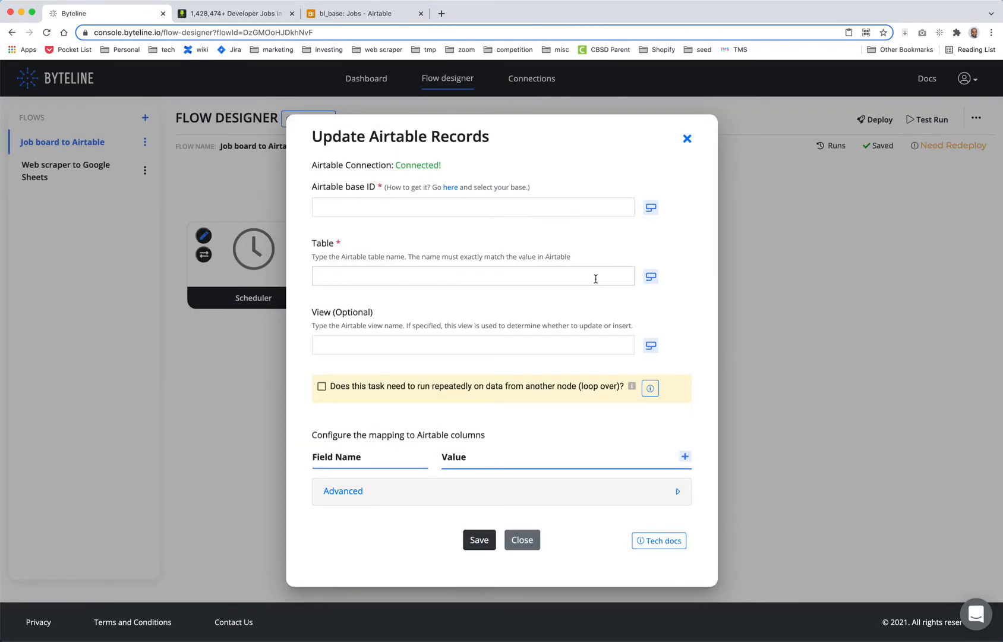
- Copy the bl_base ID from Airtable's API documentation into the node's Airtable base ID and set its table to Jobs
{"action": "left_click", "coordinate": [450, 188]}
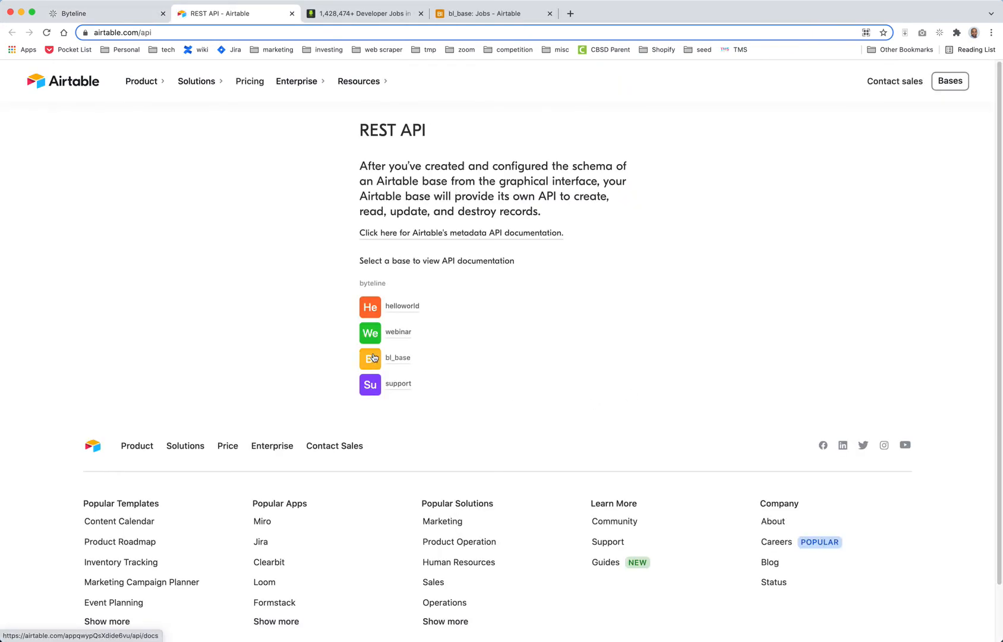
{"action": "left_click", "coordinate": [374, 358]}
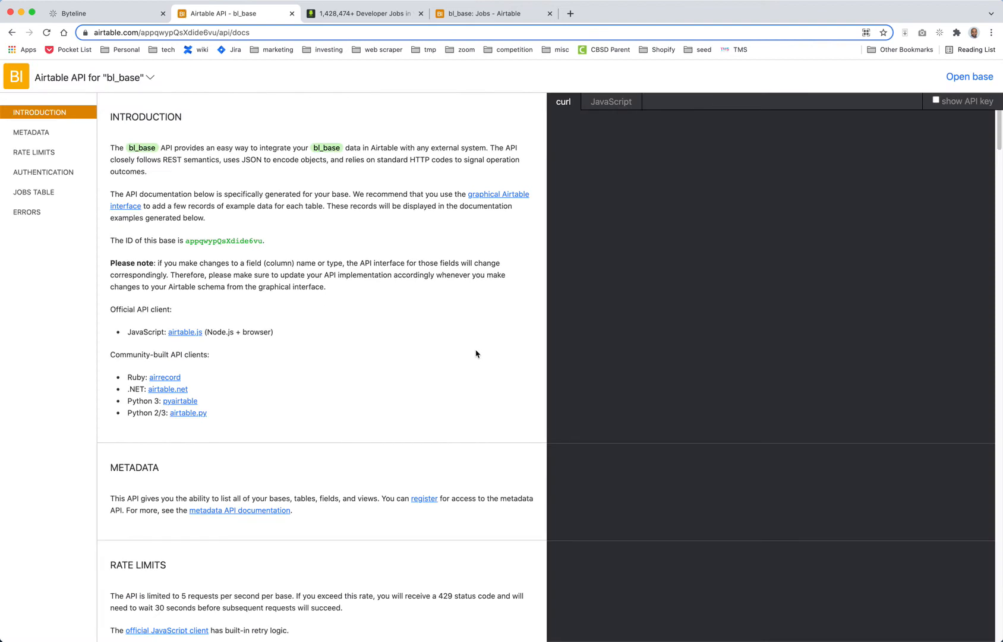
{"action": "double_click", "coordinate": [236, 242]}
{"action": "key", "text": "super+c"}
{"action": "left_click", "coordinate": [93, 13]}
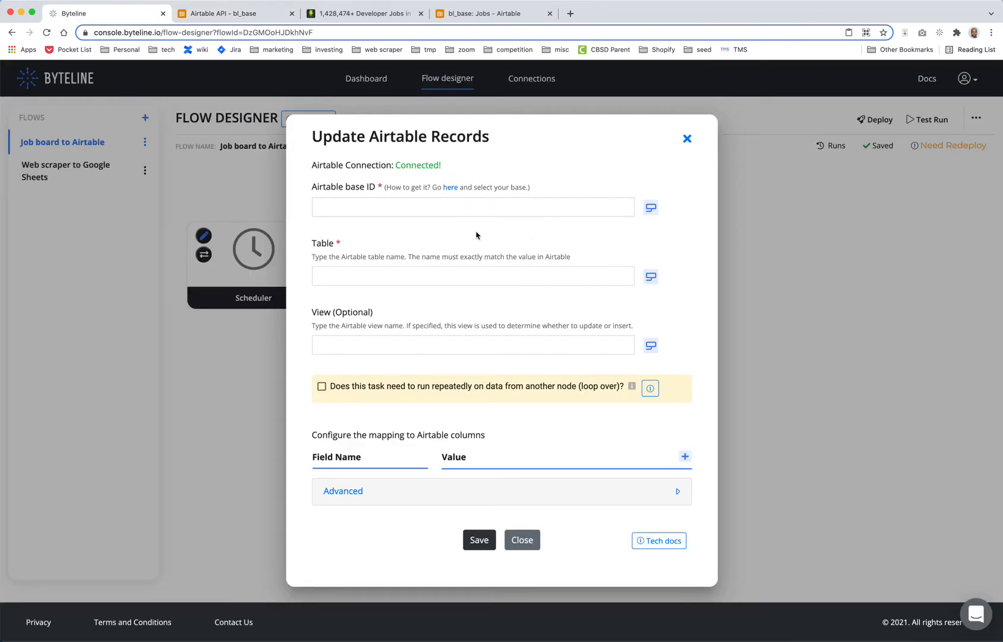
{"action": "left_click", "coordinate": [436, 208]}
{"action": "key", "text": "super+v"}
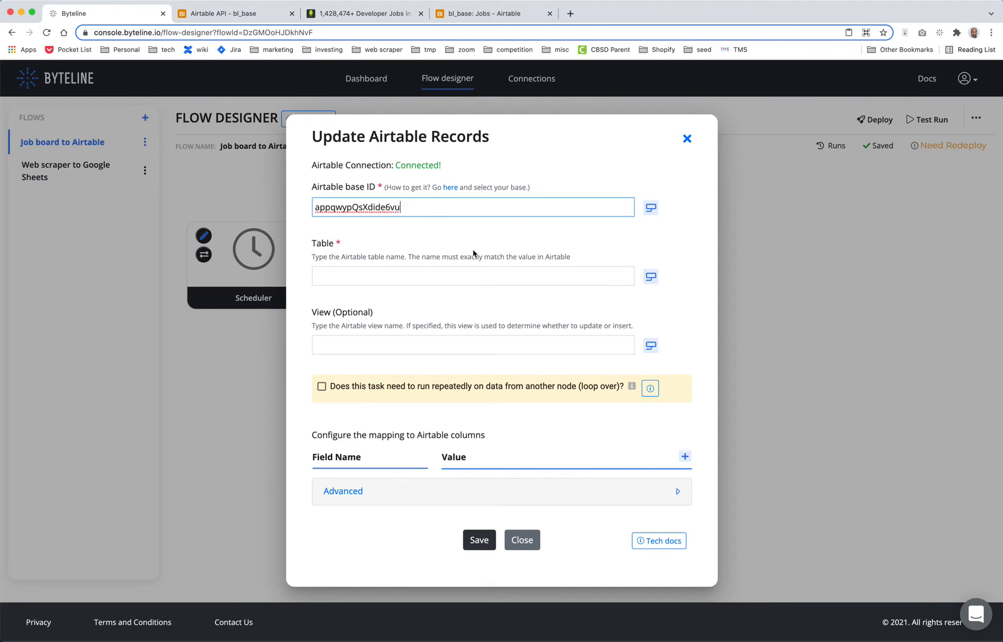
{"action": "left_click", "coordinate": [430, 274]}
{"action": "type", "text": "Jobs"}
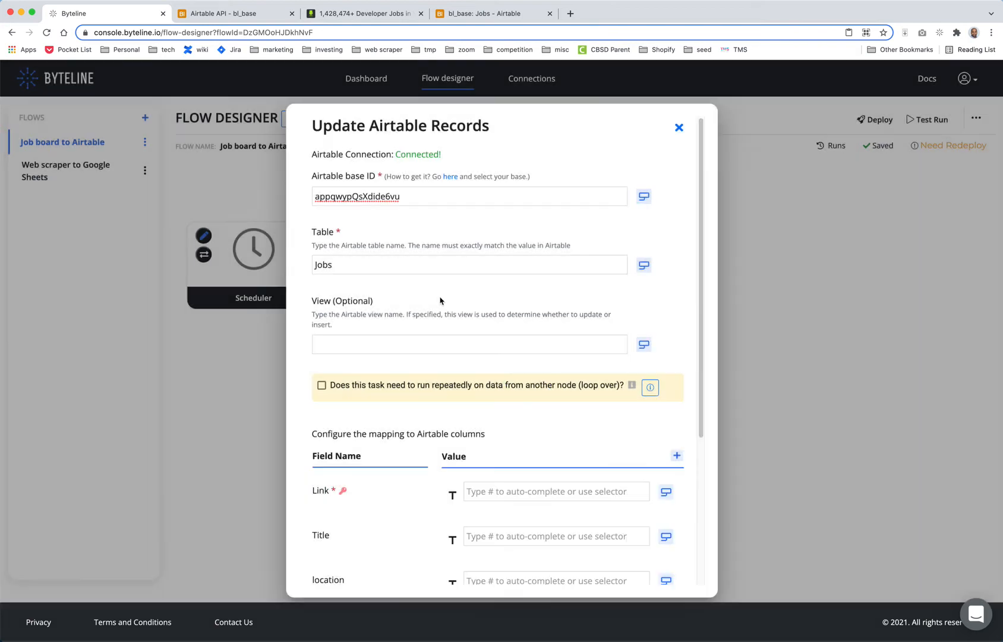
- Make the Airtable update task run repeatedly by looping over the data from the web_scraper node
{"action": "scroll", "coordinate": [451, 311], "scroll_direction": "down", "scroll_amount": 5}
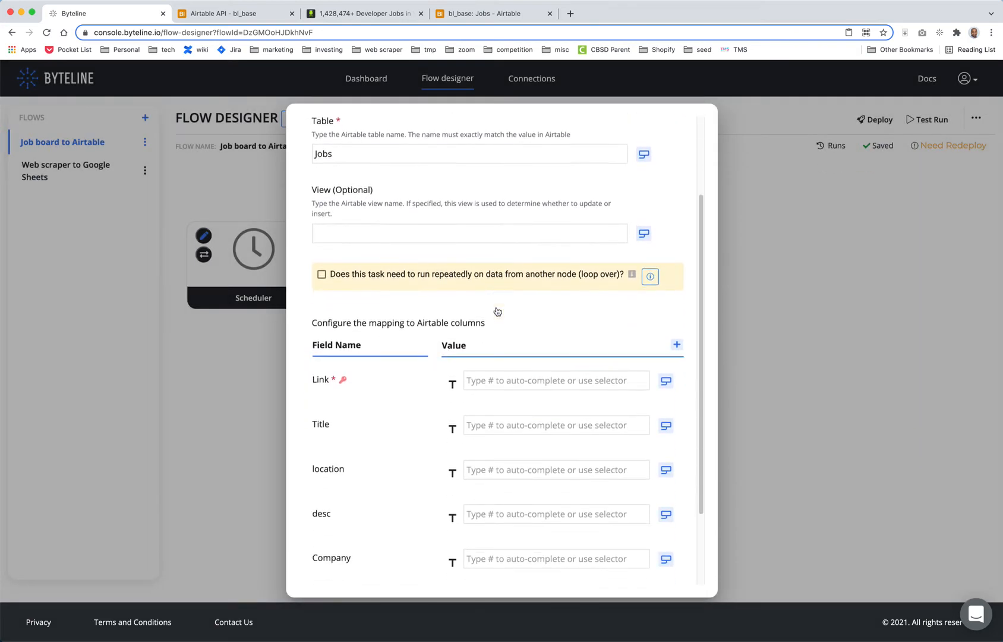
{"action": "scroll", "coordinate": [511, 294], "scroll_direction": "up", "scroll_amount": 3}
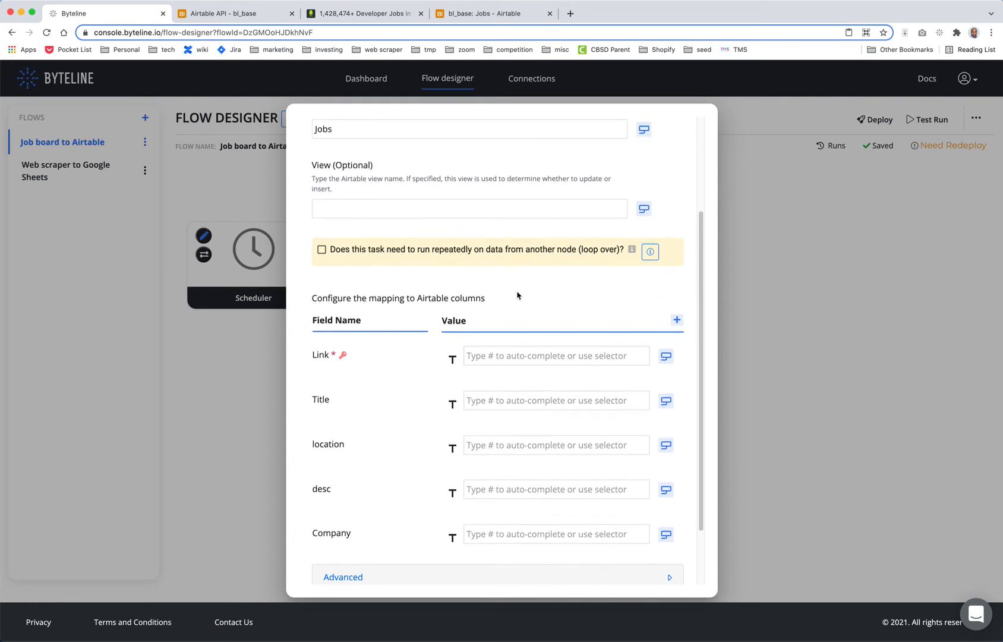
{"action": "scroll", "coordinate": [526, 299], "scroll_direction": "up", "scroll_amount": 1}
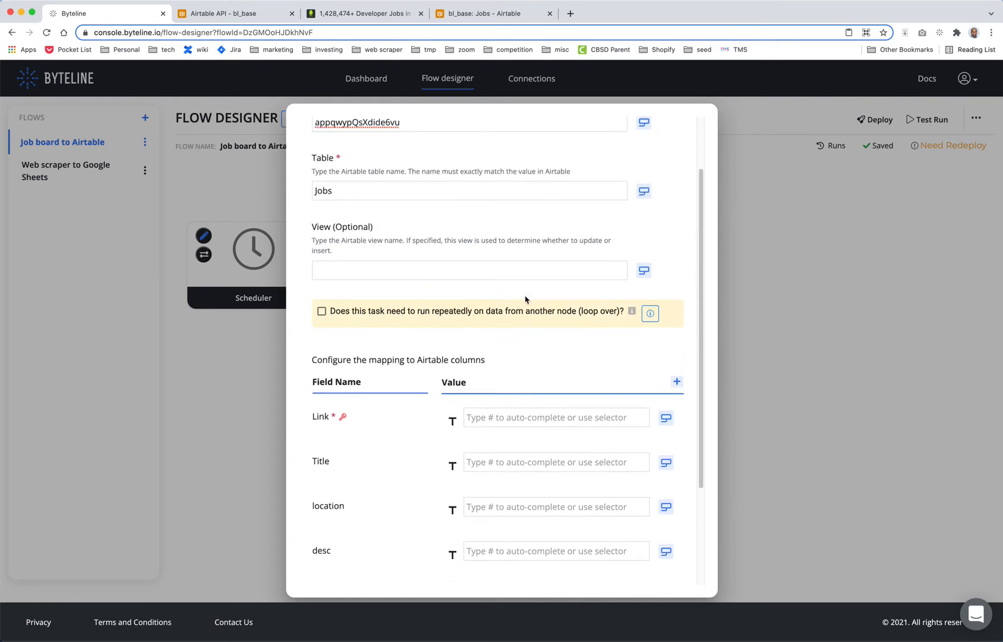
{"action": "left_click", "coordinate": [321, 311]}
{"action": "left_click", "coordinate": [385, 339]}
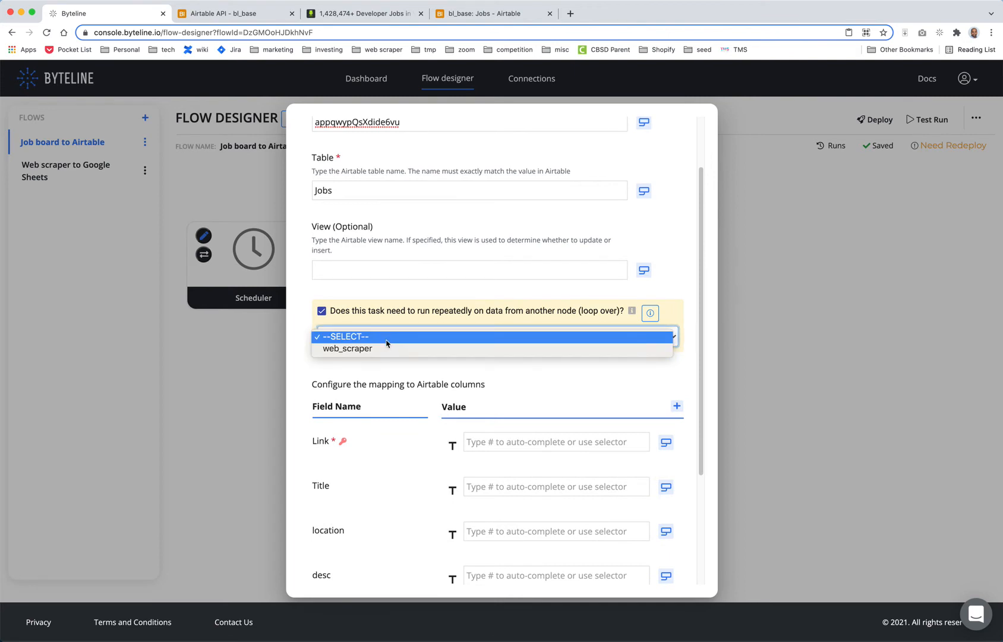
{"action": "left_click", "coordinate": [385, 351]}
{"action": "scroll", "coordinate": [385, 350], "scroll_direction": "down", "scroll_amount": 3}
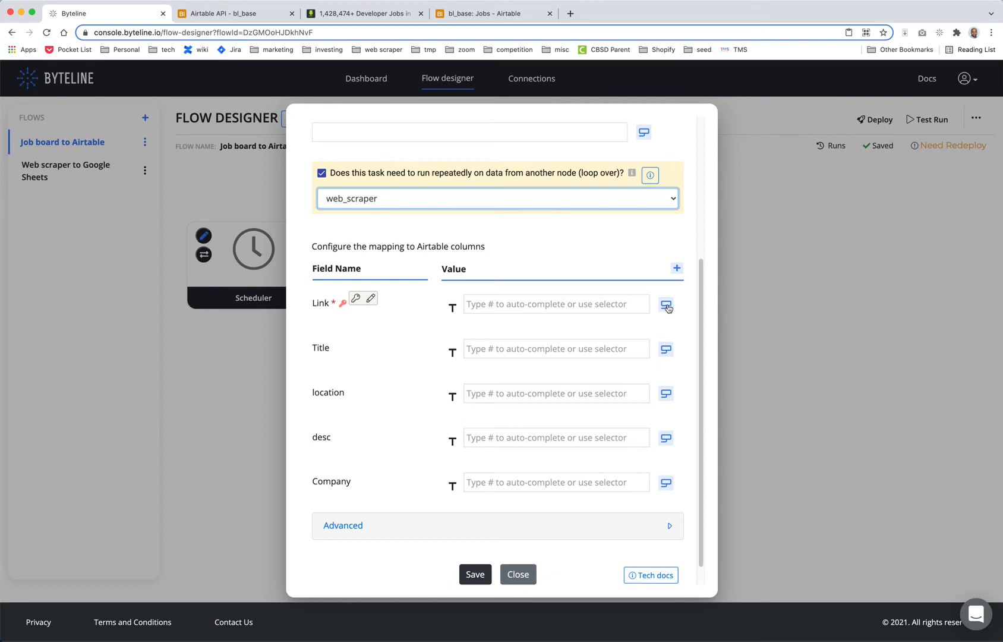
- Map the Airtable columns Link, Title, location, desc and Company to the scraper's link, title, location, description and company outputs, and save the node
{"action": "left_click", "coordinate": [667, 306]}
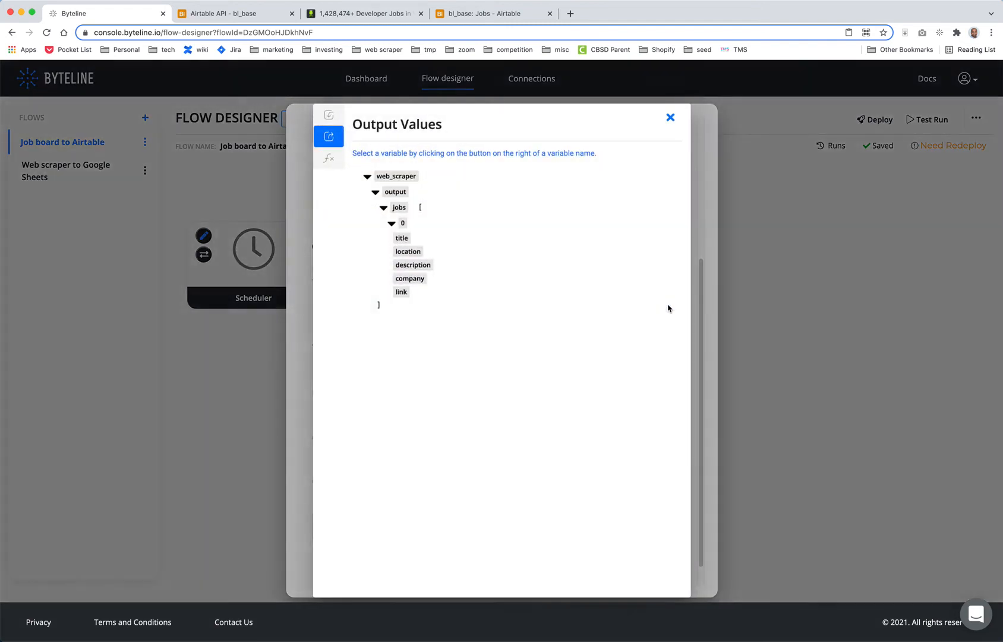
{"action": "left_click", "coordinate": [400, 293]}
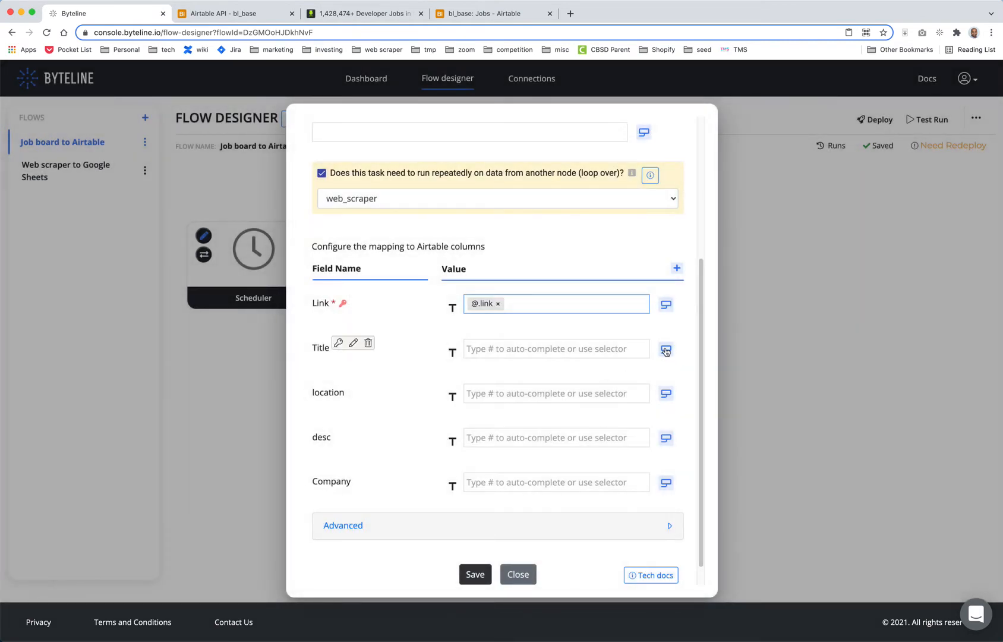
{"action": "left_click", "coordinate": [665, 350]}
{"action": "left_click", "coordinate": [401, 240]}
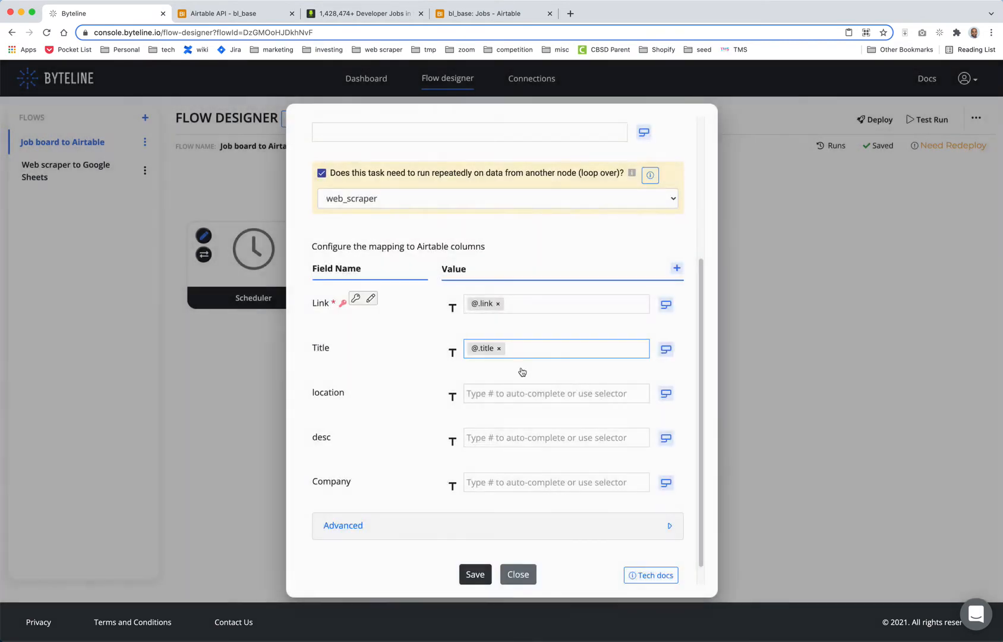
{"action": "left_click", "coordinate": [667, 393]}
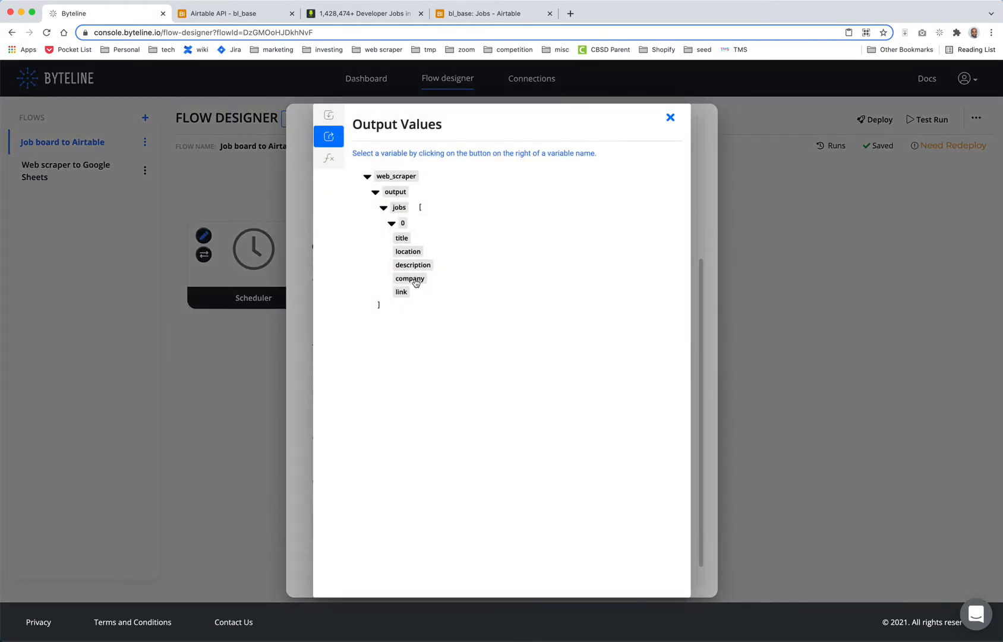
{"action": "left_click", "coordinate": [409, 251]}
{"action": "left_click", "coordinate": [671, 443]}
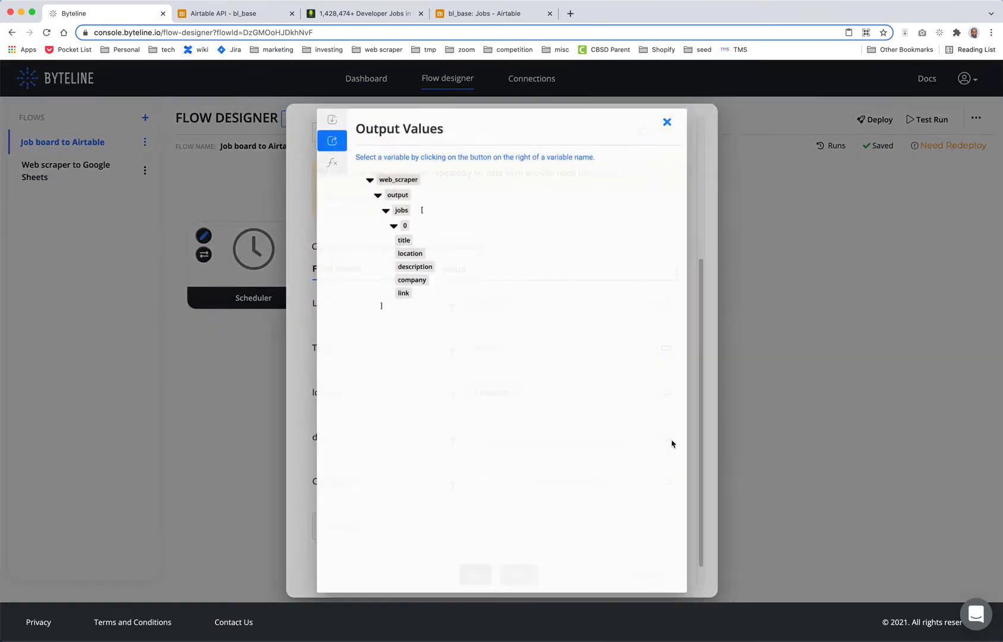
{"action": "left_click", "coordinate": [402, 266]}
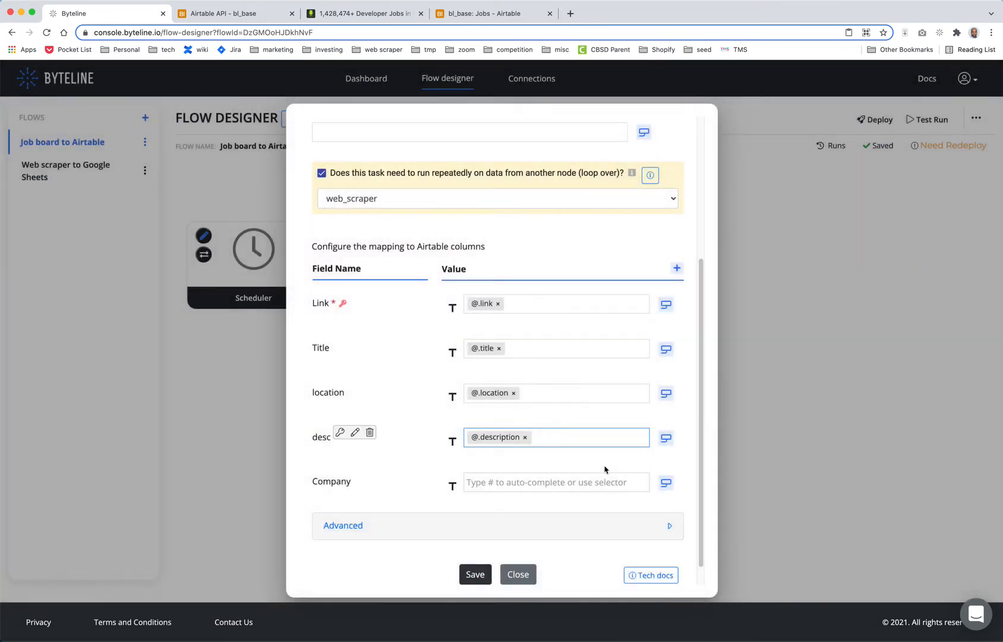
{"action": "left_click", "coordinate": [665, 483]}
{"action": "left_click", "coordinate": [423, 281]}
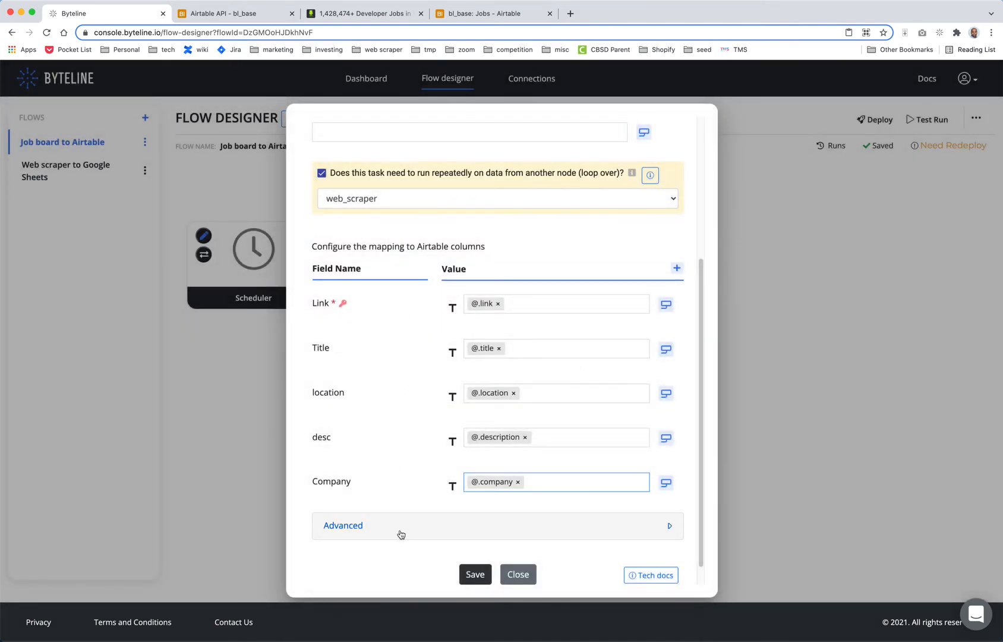
{"action": "scroll", "coordinate": [401, 534], "scroll_direction": "down", "scroll_amount": 1}
{"action": "left_click", "coordinate": [477, 551]}
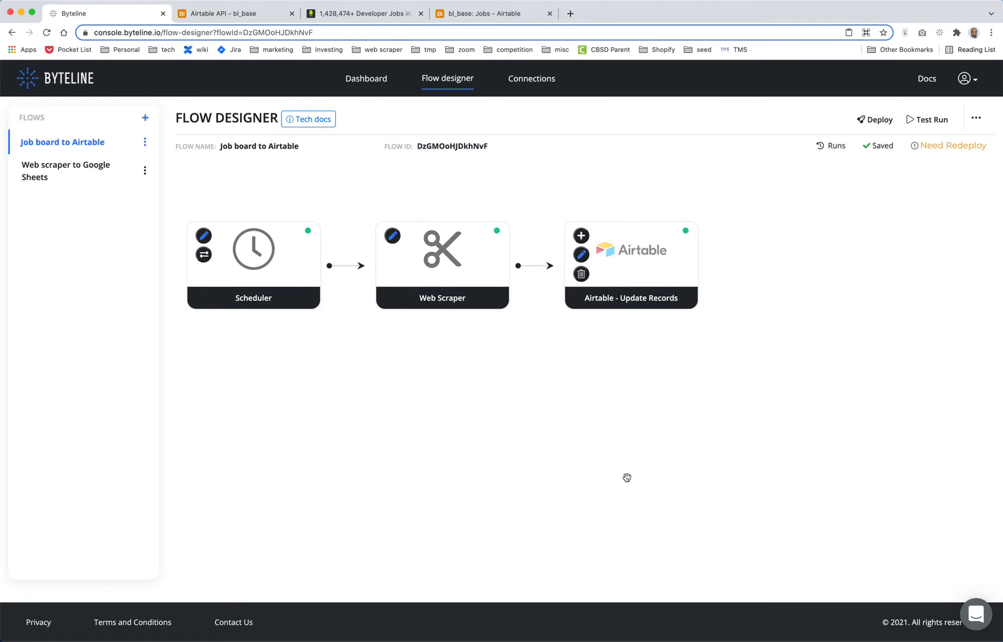
- Test-run the flow, check the Airtable node's output and the Jobs table before and after the run, and return to the flow designer
{"action": "left_click", "coordinate": [495, 9]}
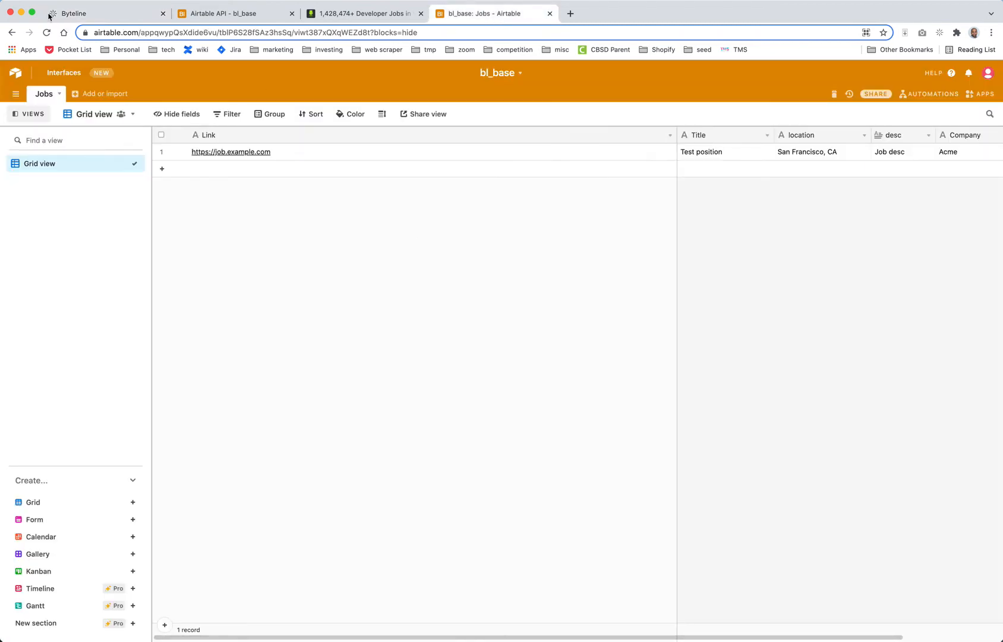
{"action": "left_click", "coordinate": [102, 11]}
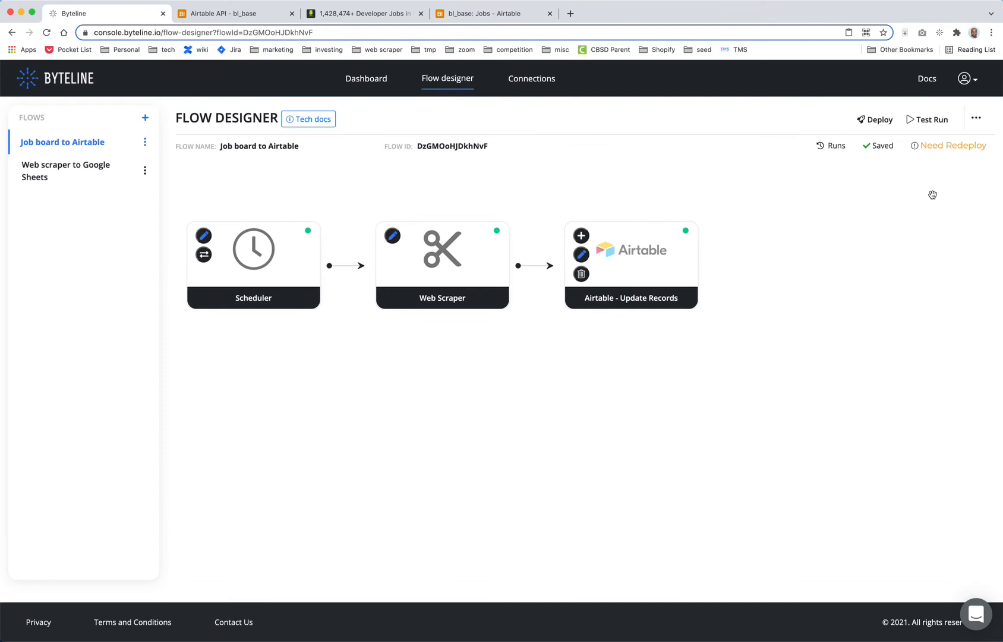
{"action": "left_click", "coordinate": [929, 121]}
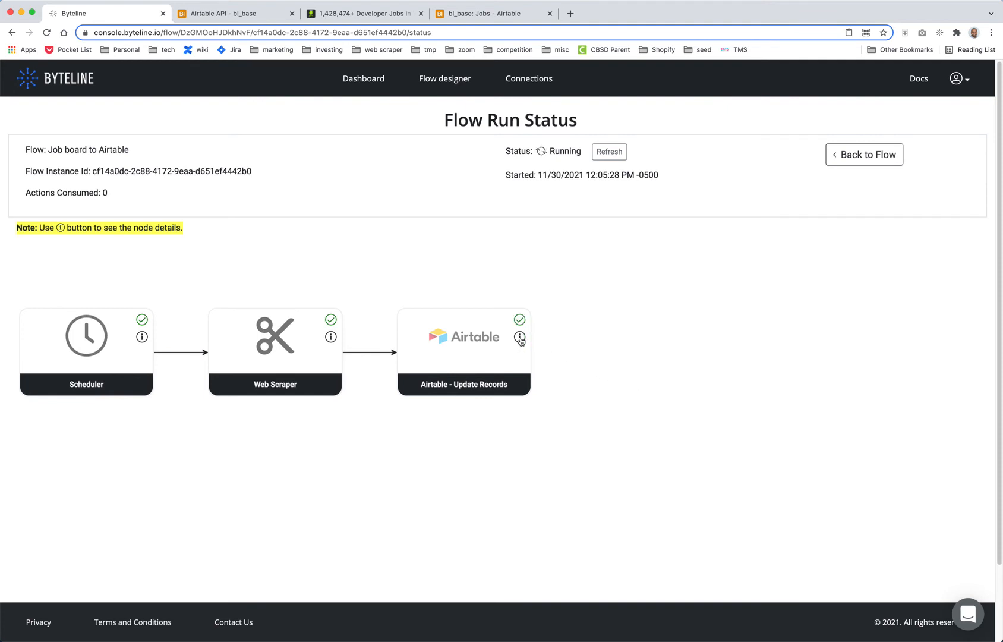
{"action": "left_click", "coordinate": [520, 337]}
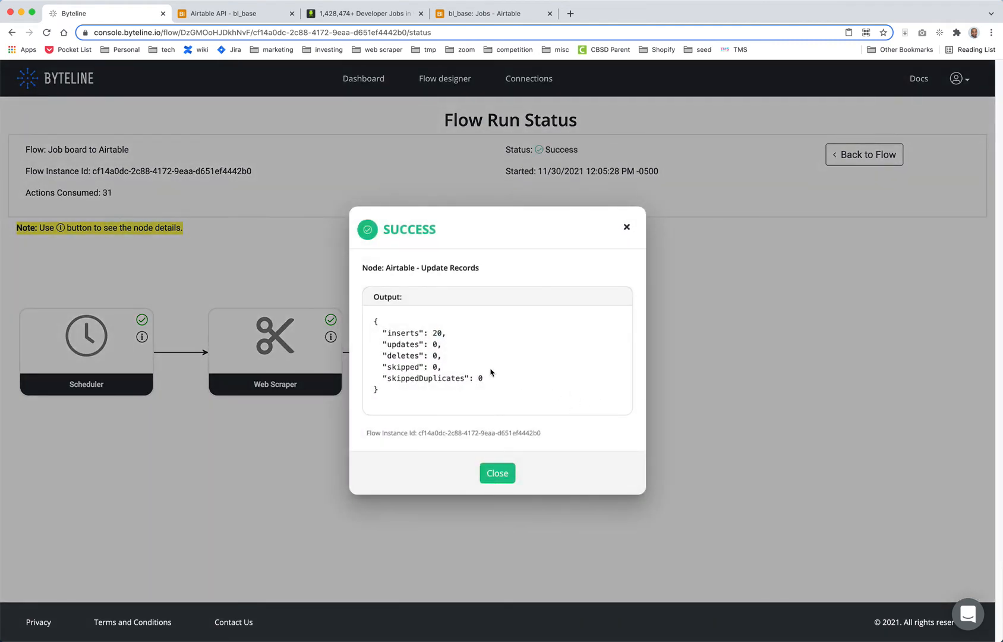
{"action": "double_click", "coordinate": [437, 333]}
{"action": "left_click", "coordinate": [450, 14]}
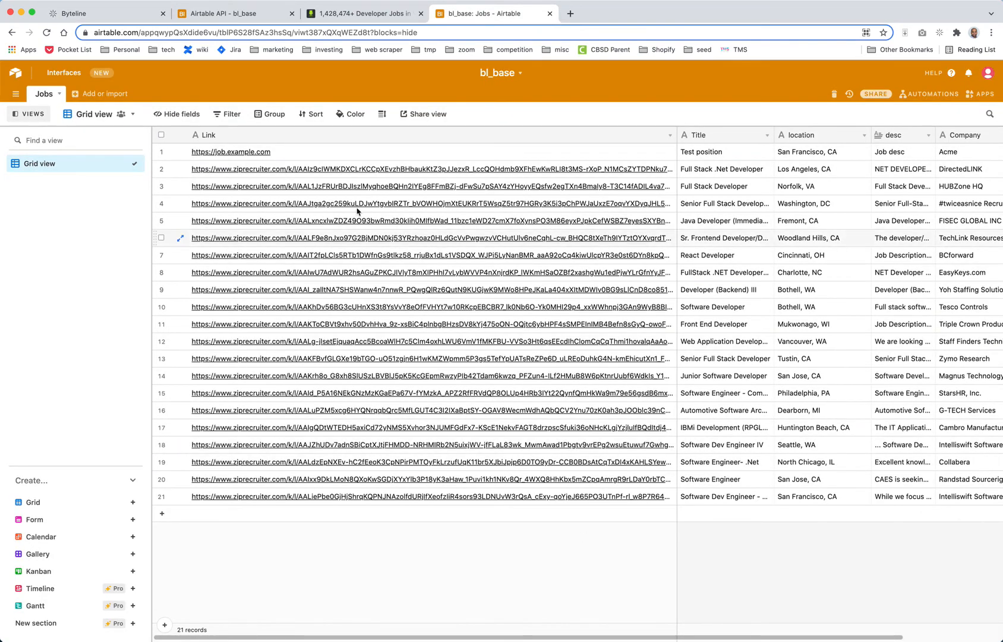
{"action": "left_click", "coordinate": [89, 13]}
{"action": "left_click", "coordinate": [502, 473]}
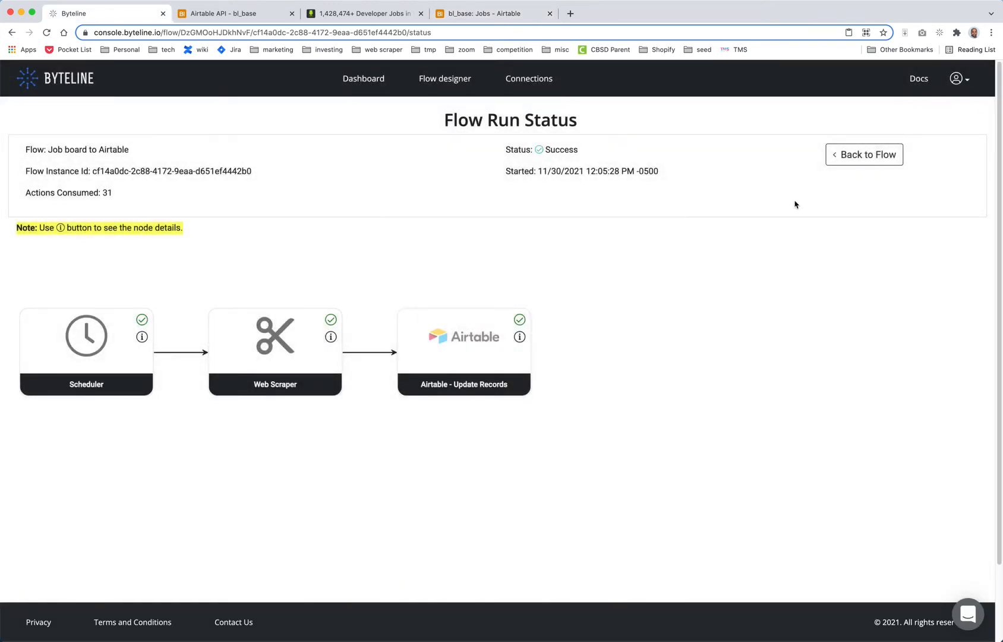
{"action": "left_click", "coordinate": [865, 156]}
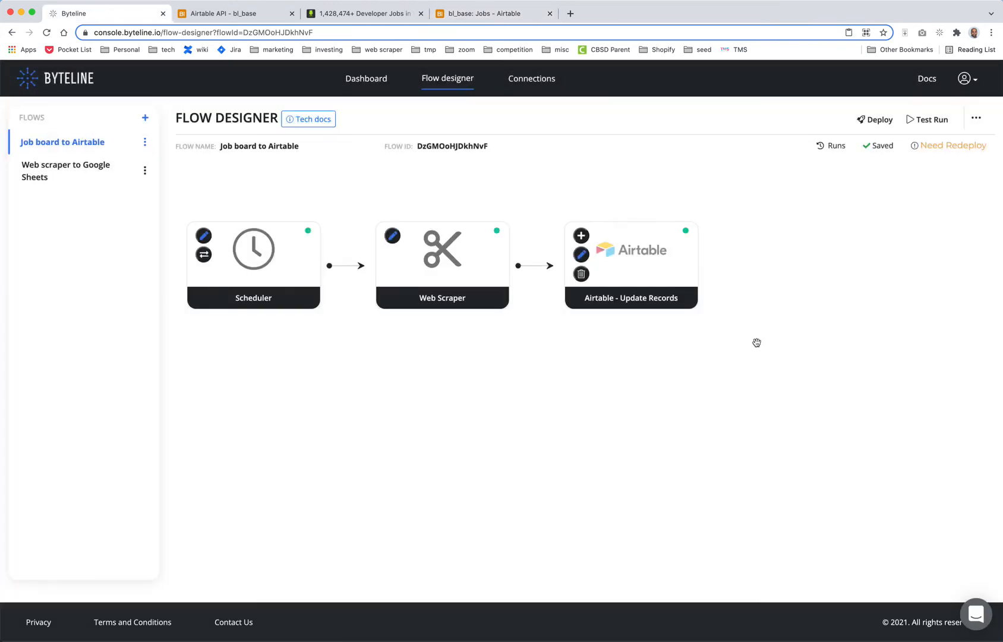
- Reopen the Airtable - Update Records node and set its advanced handling of existing records to Overwrite
{"action": "left_click", "coordinate": [582, 255]}
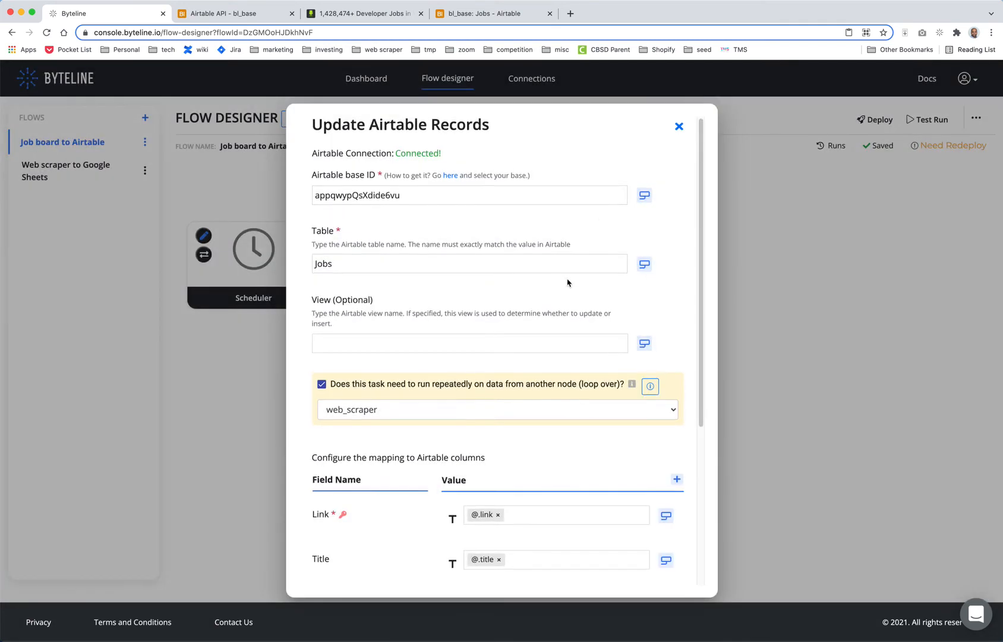
{"action": "scroll", "coordinate": [568, 282], "scroll_direction": "down", "scroll_amount": 2}
{"action": "scroll", "coordinate": [580, 298], "scroll_direction": "down", "scroll_amount": 5}
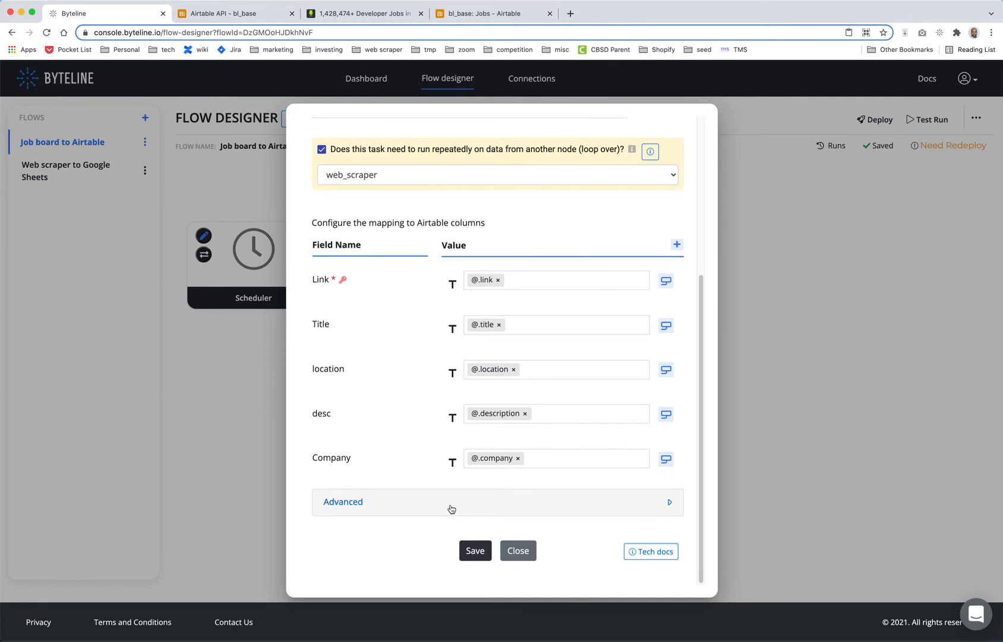
{"action": "left_click", "coordinate": [417, 502]}
{"action": "scroll", "coordinate": [417, 501], "scroll_direction": "down", "scroll_amount": 7}
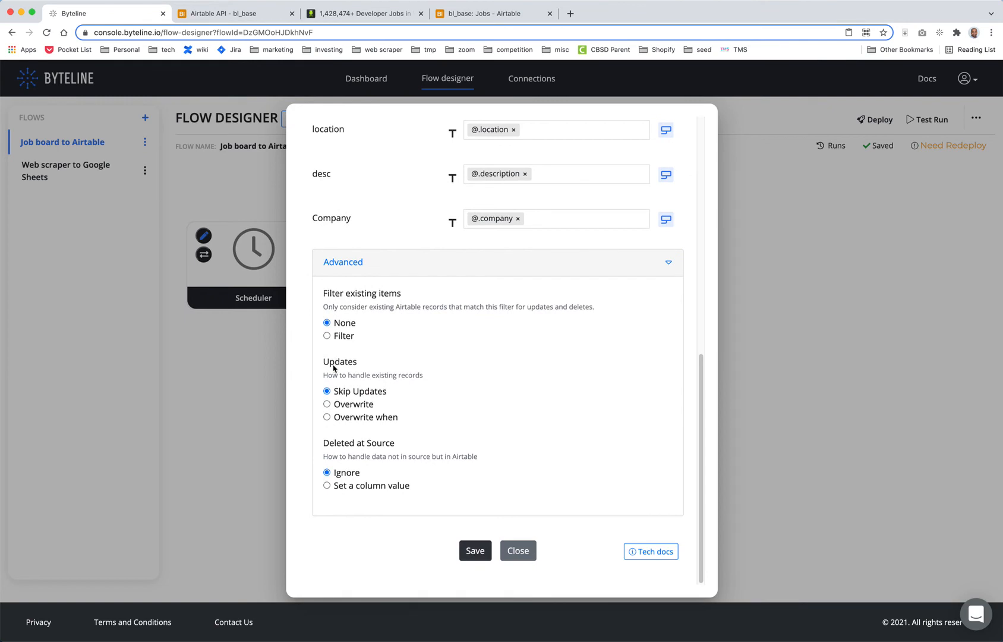
{"action": "left_click", "coordinate": [327, 404]}
- Remove the key from the Link field, mark Title, location and Company as the key fields instead, and save the node
{"action": "scroll", "coordinate": [485, 479], "scroll_direction": "up", "scroll_amount": 5}
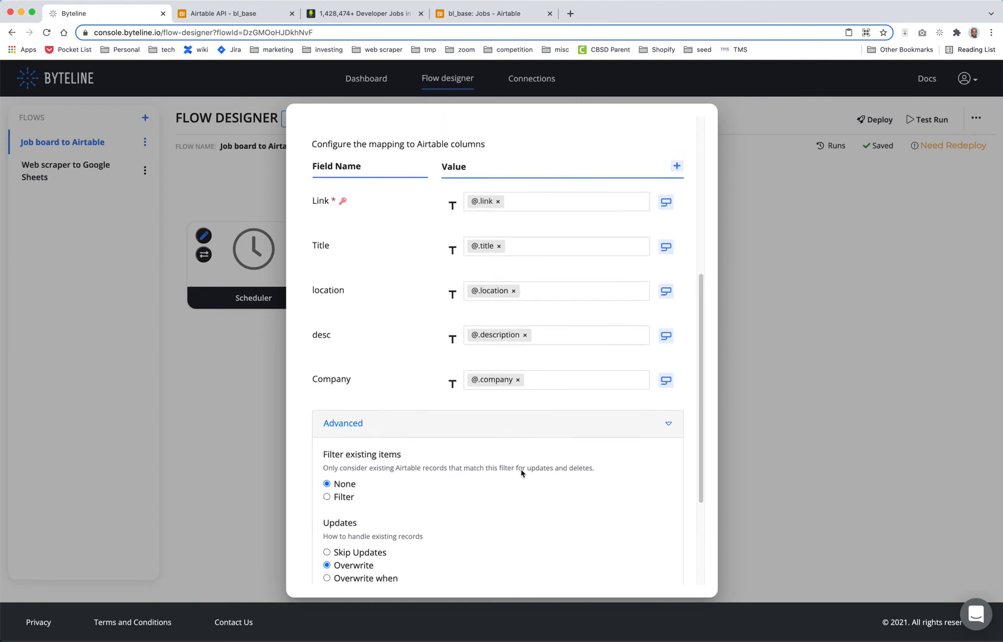
{"action": "scroll", "coordinate": [521, 472], "scroll_direction": "up", "scroll_amount": 2}
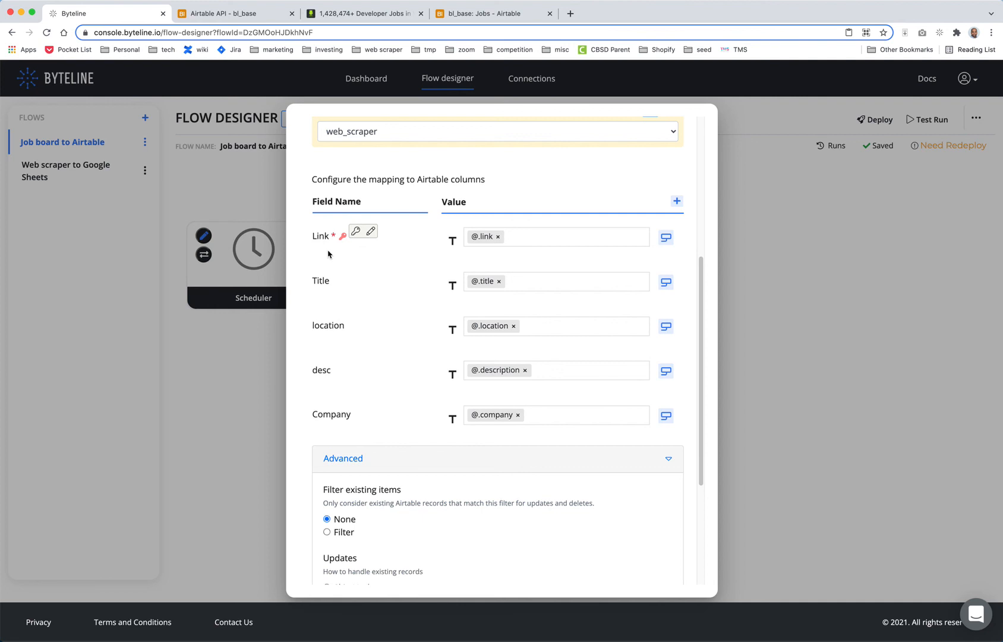
{"action": "left_click", "coordinate": [356, 231]}
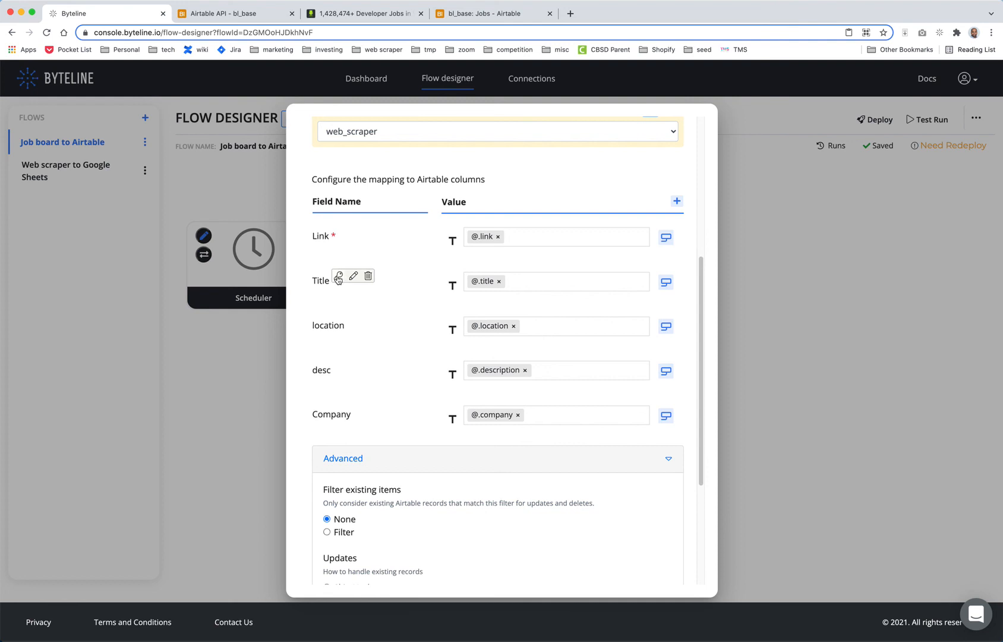
{"action": "left_click", "coordinate": [338, 279]}
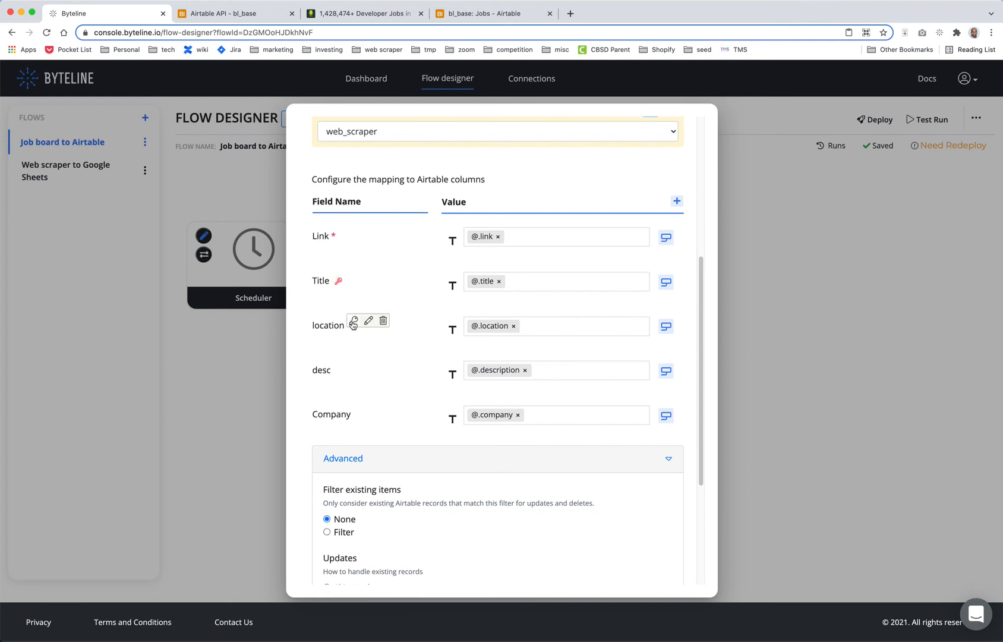
{"action": "left_click", "coordinate": [352, 324]}
{"action": "left_click", "coordinate": [359, 415]}
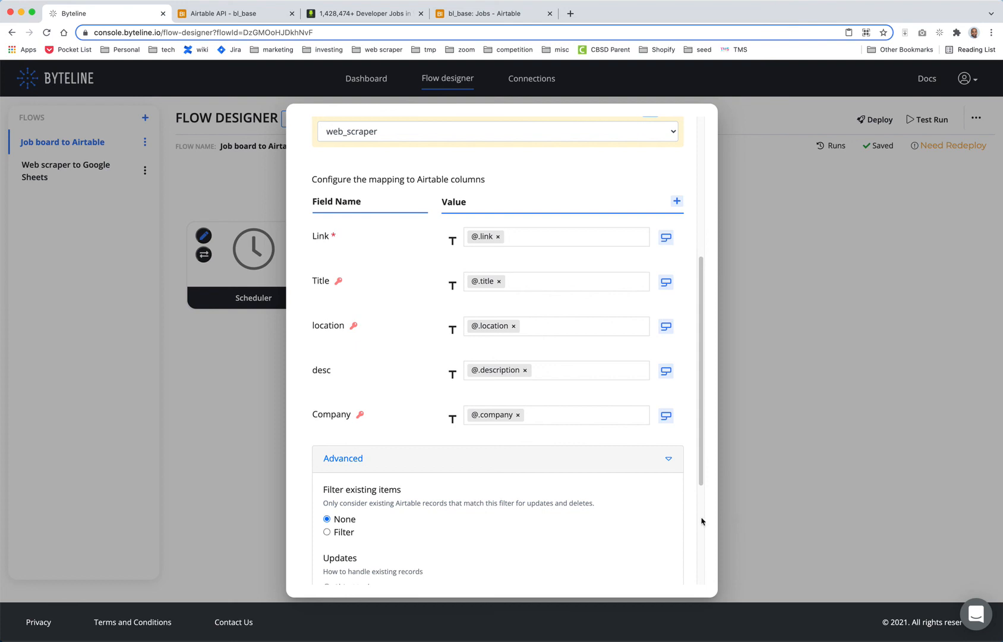
{"action": "scroll", "coordinate": [651, 513], "scroll_direction": "down", "scroll_amount": 5}
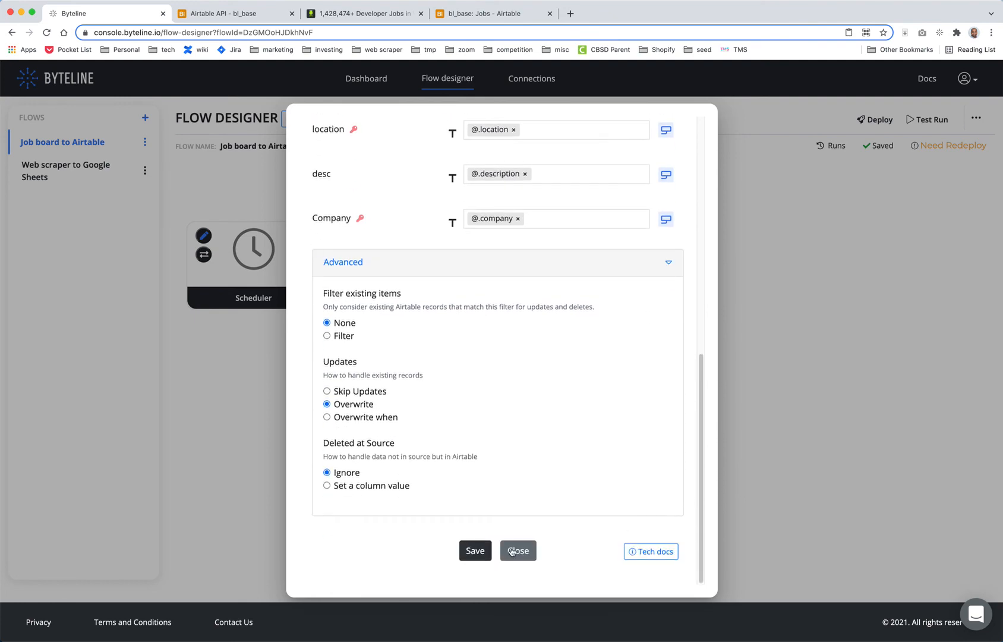
{"action": "left_click", "coordinate": [475, 554]}
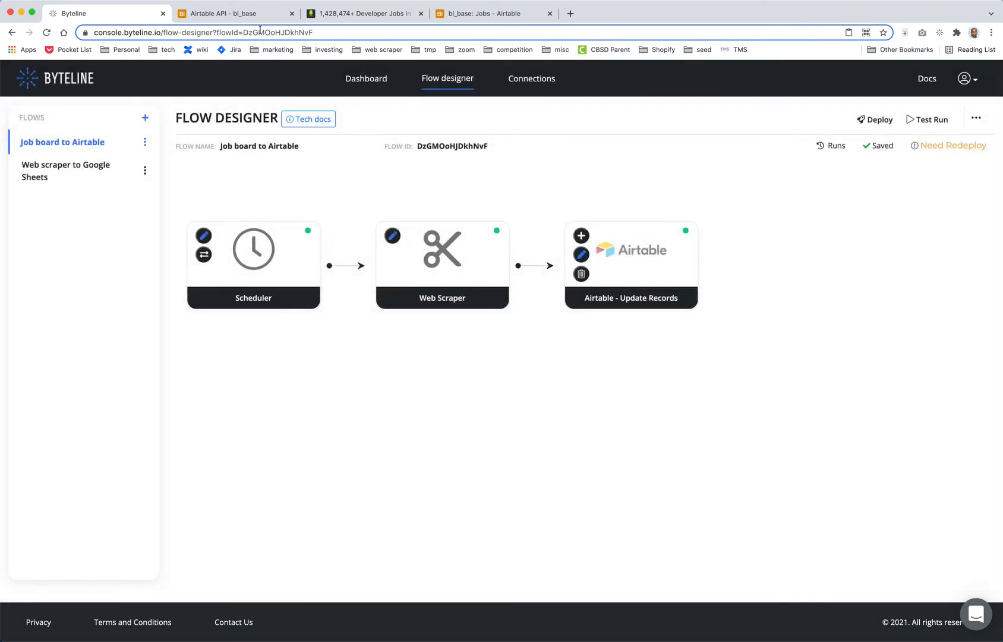
- Delete the records in rows 2 to 4 of the Airtable Jobs table
{"action": "left_click", "coordinate": [479, 18]}
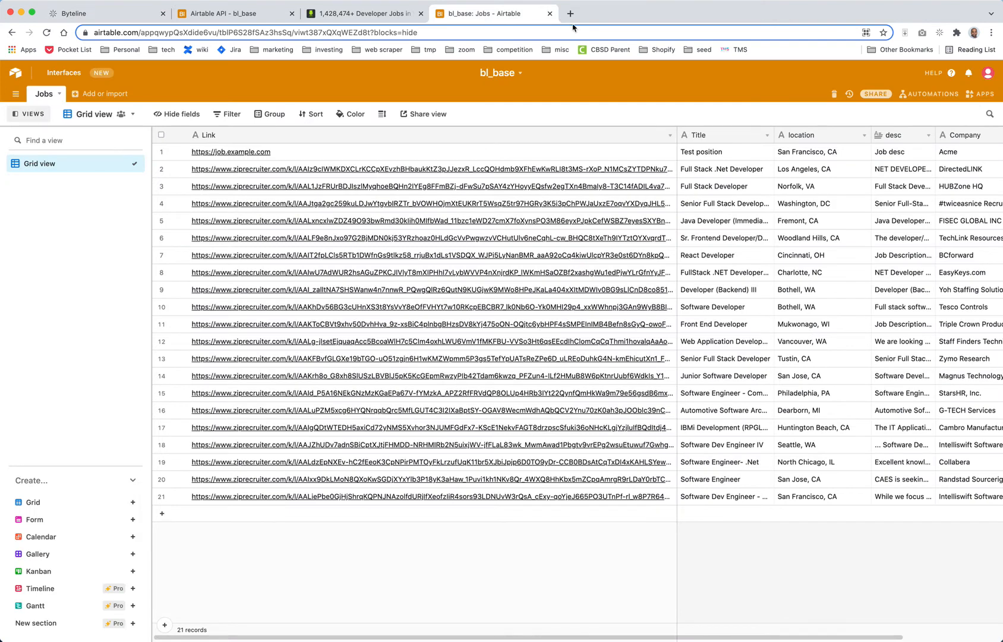
{"action": "left_click", "coordinate": [161, 169]}
{"action": "left_click", "coordinate": [162, 186]}
{"action": "left_click", "coordinate": [161, 203]}
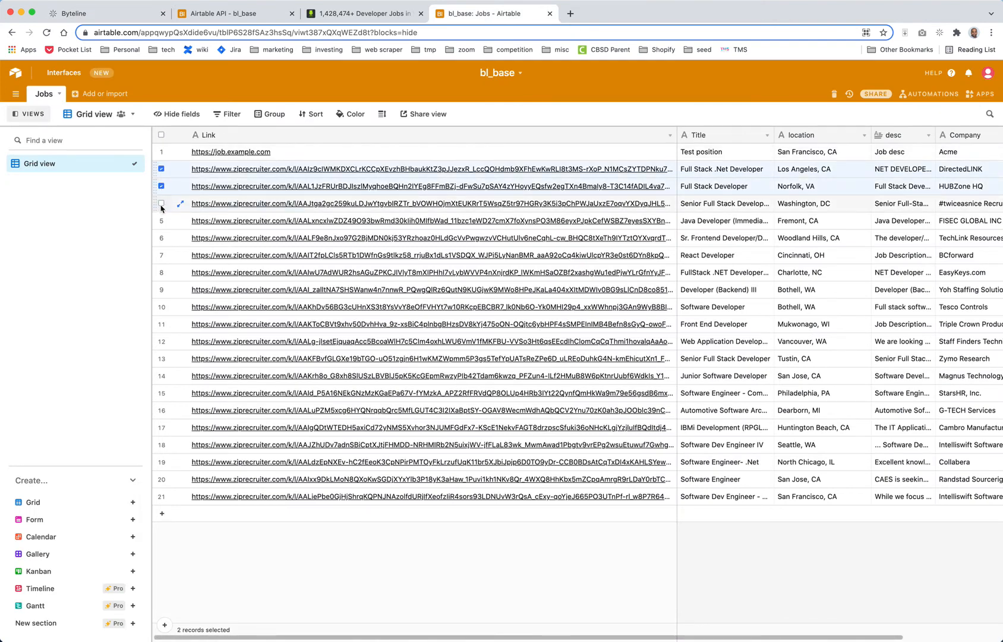
{"action": "right_click", "coordinate": [162, 167]}
{"action": "left_click", "coordinate": [225, 196]}
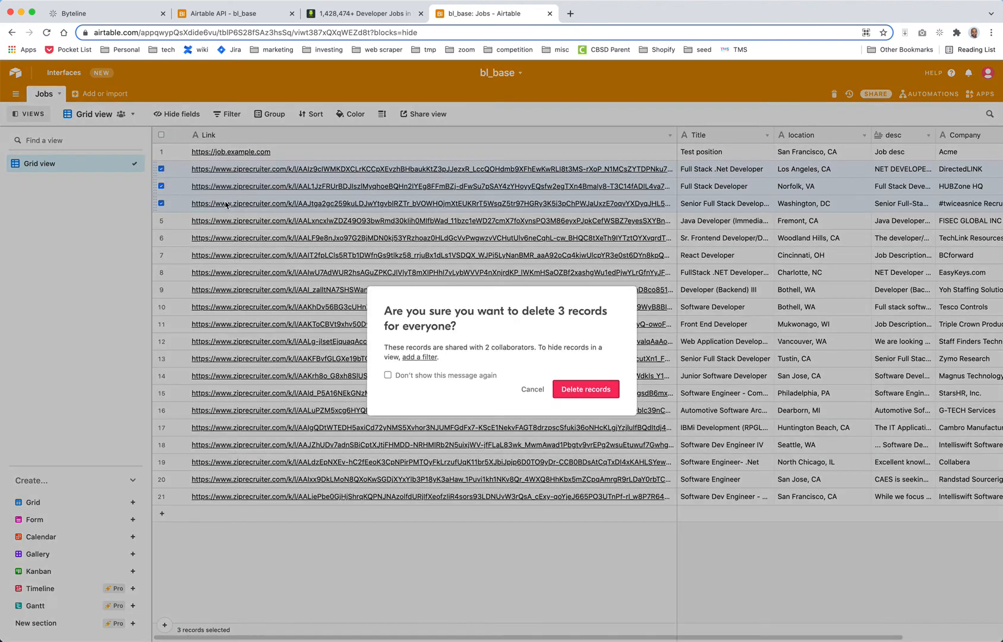
{"action": "left_click", "coordinate": [580, 390]}
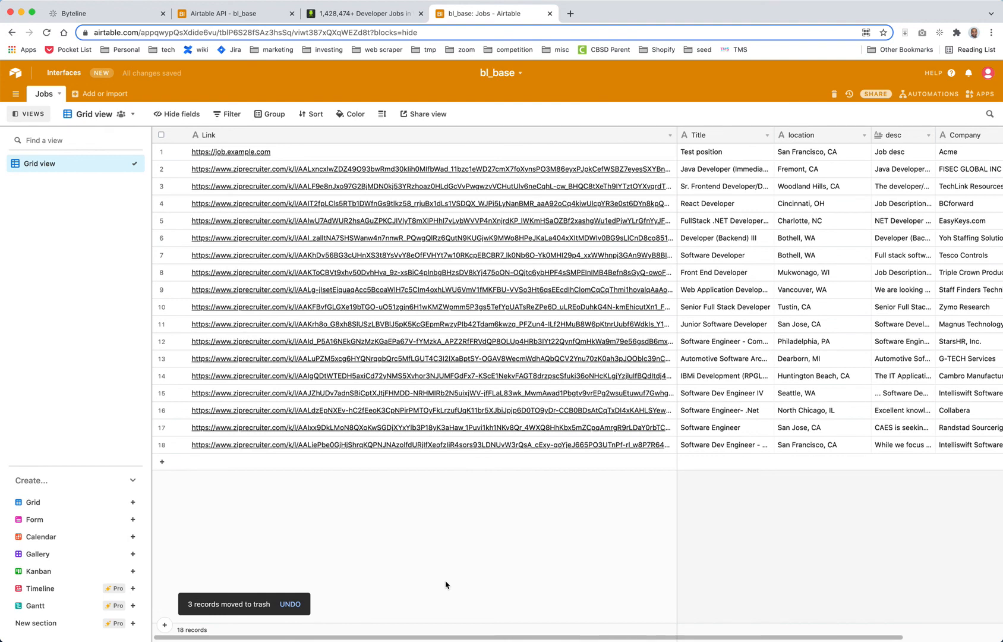
- Test-run the Byteline flow again and check the insert and update figures against the records in the Airtable Jobs table
{"action": "left_click", "coordinate": [98, 13]}
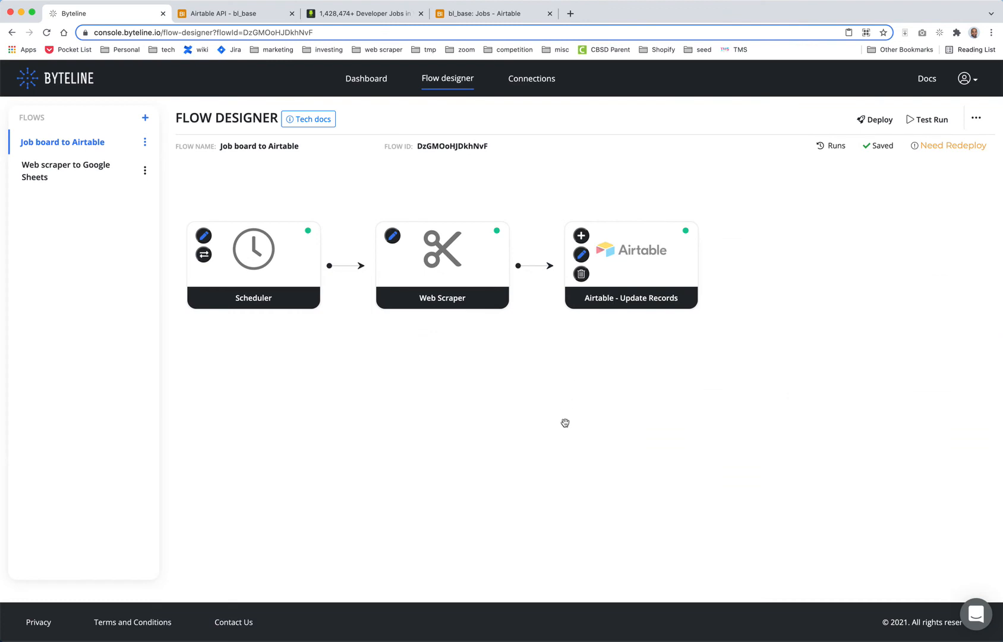
{"action": "left_click", "coordinate": [930, 121]}
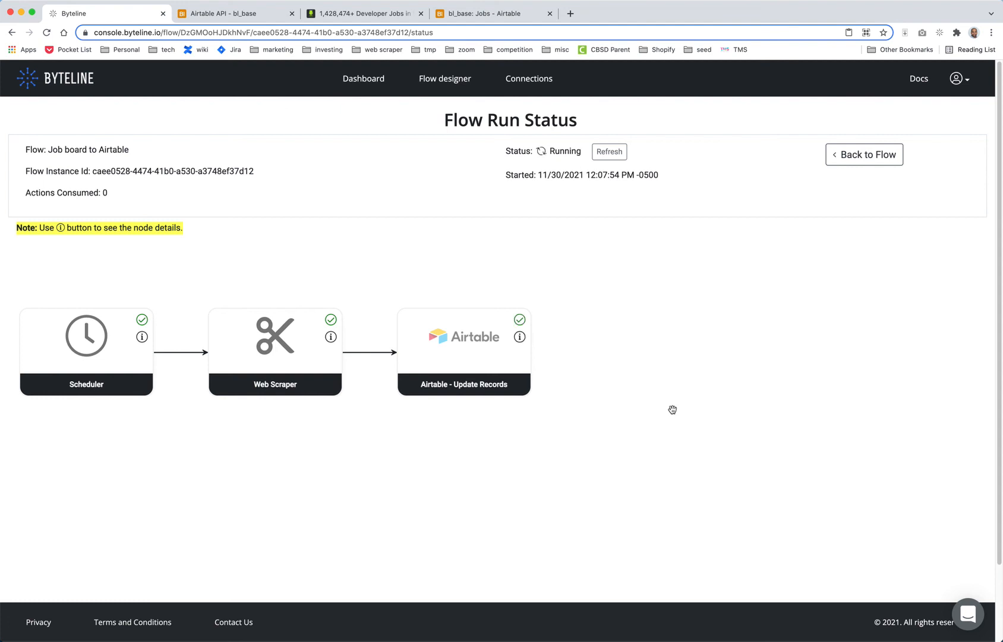
{"action": "left_click", "coordinate": [520, 337]}
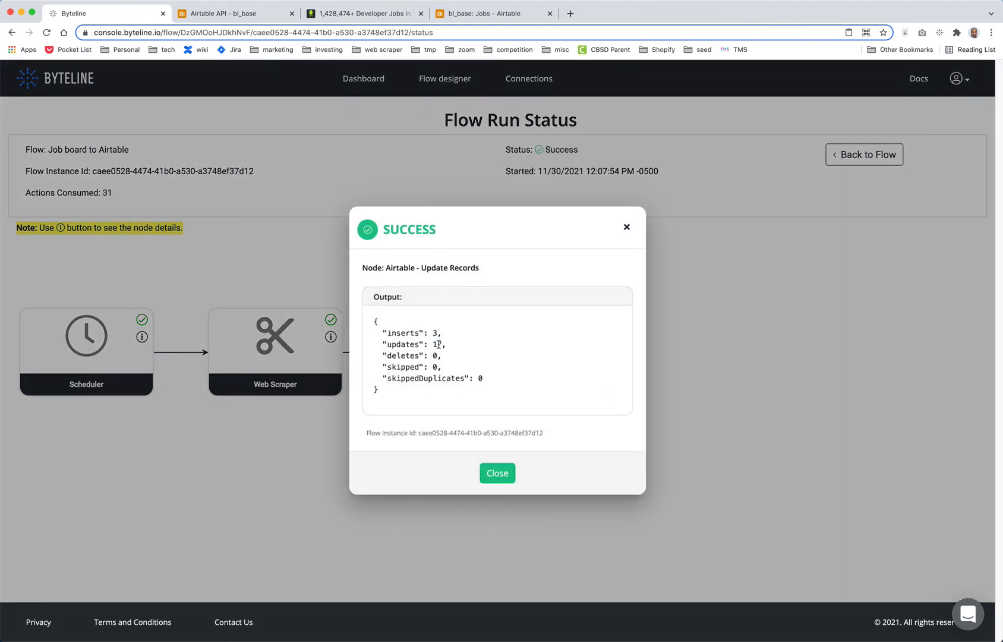
{"action": "left_click", "coordinate": [466, 14]}
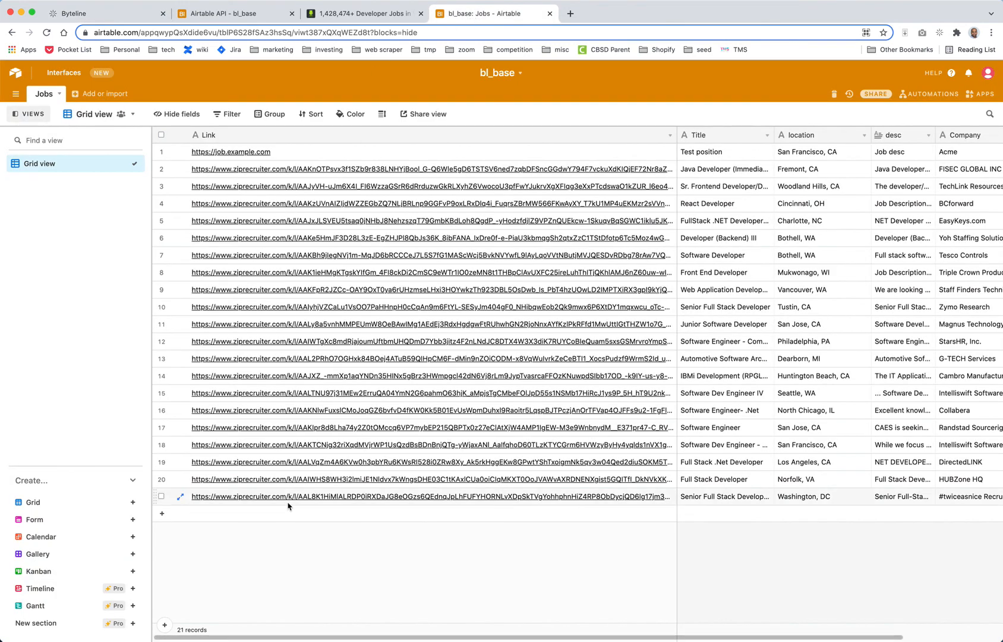